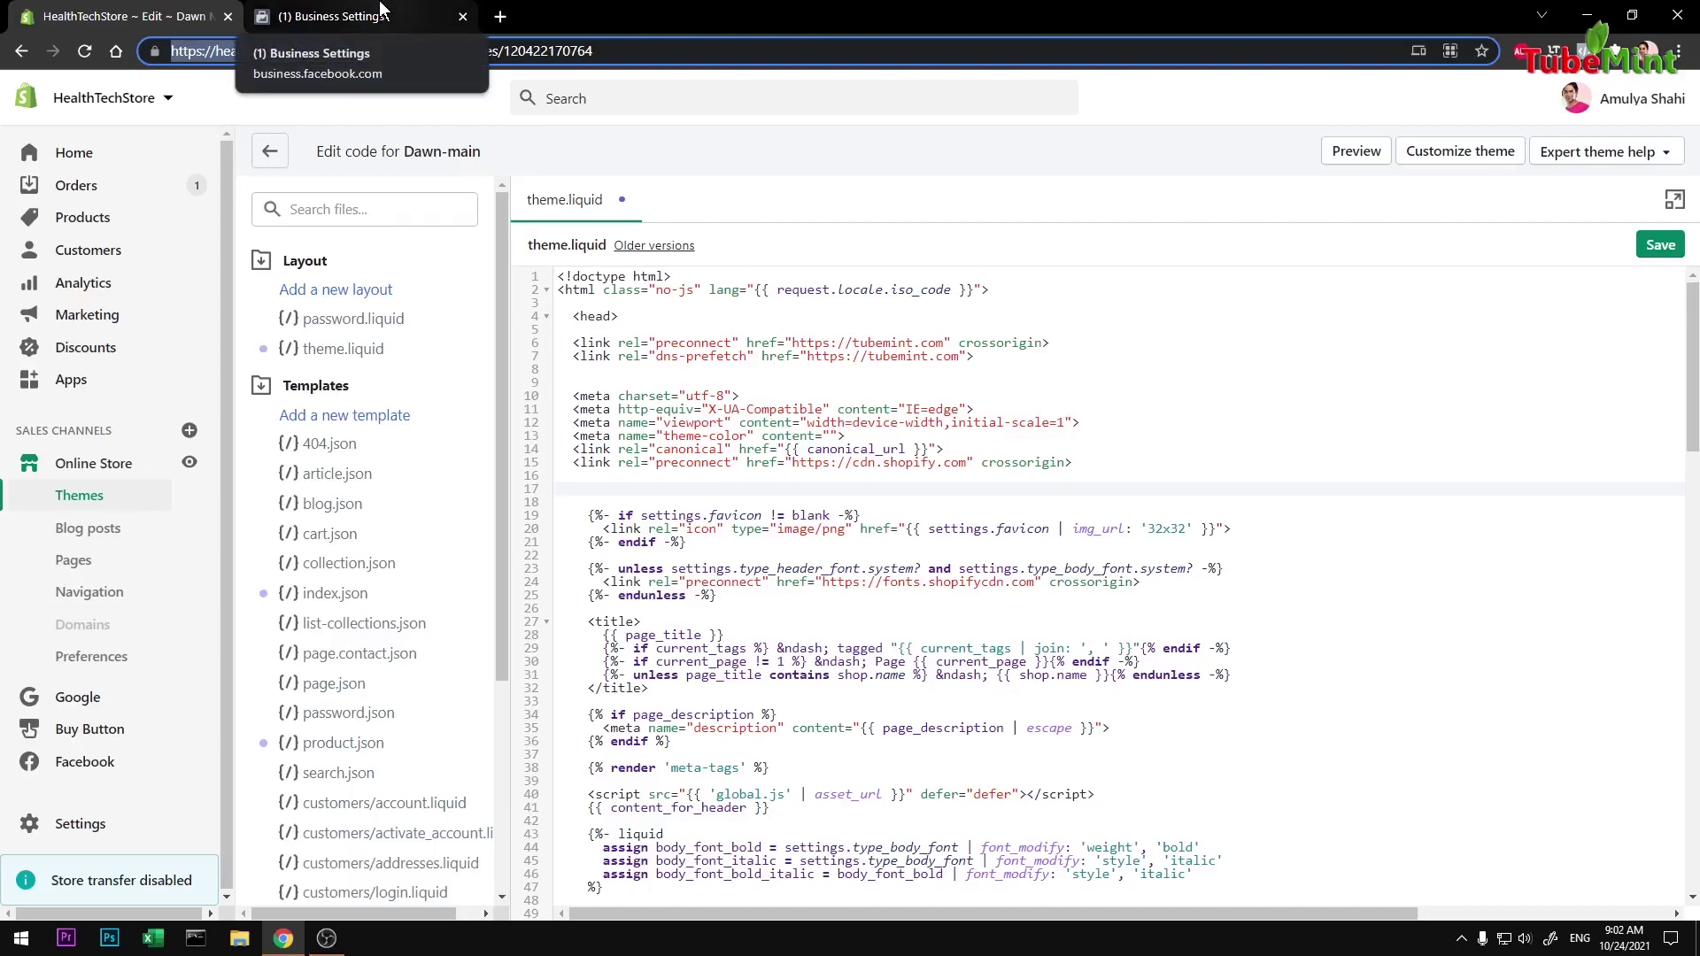
# Step: Switch to the Facebook Business Settings tab showing the Domains page with tubemint.com
pyautogui.click(381, 12)
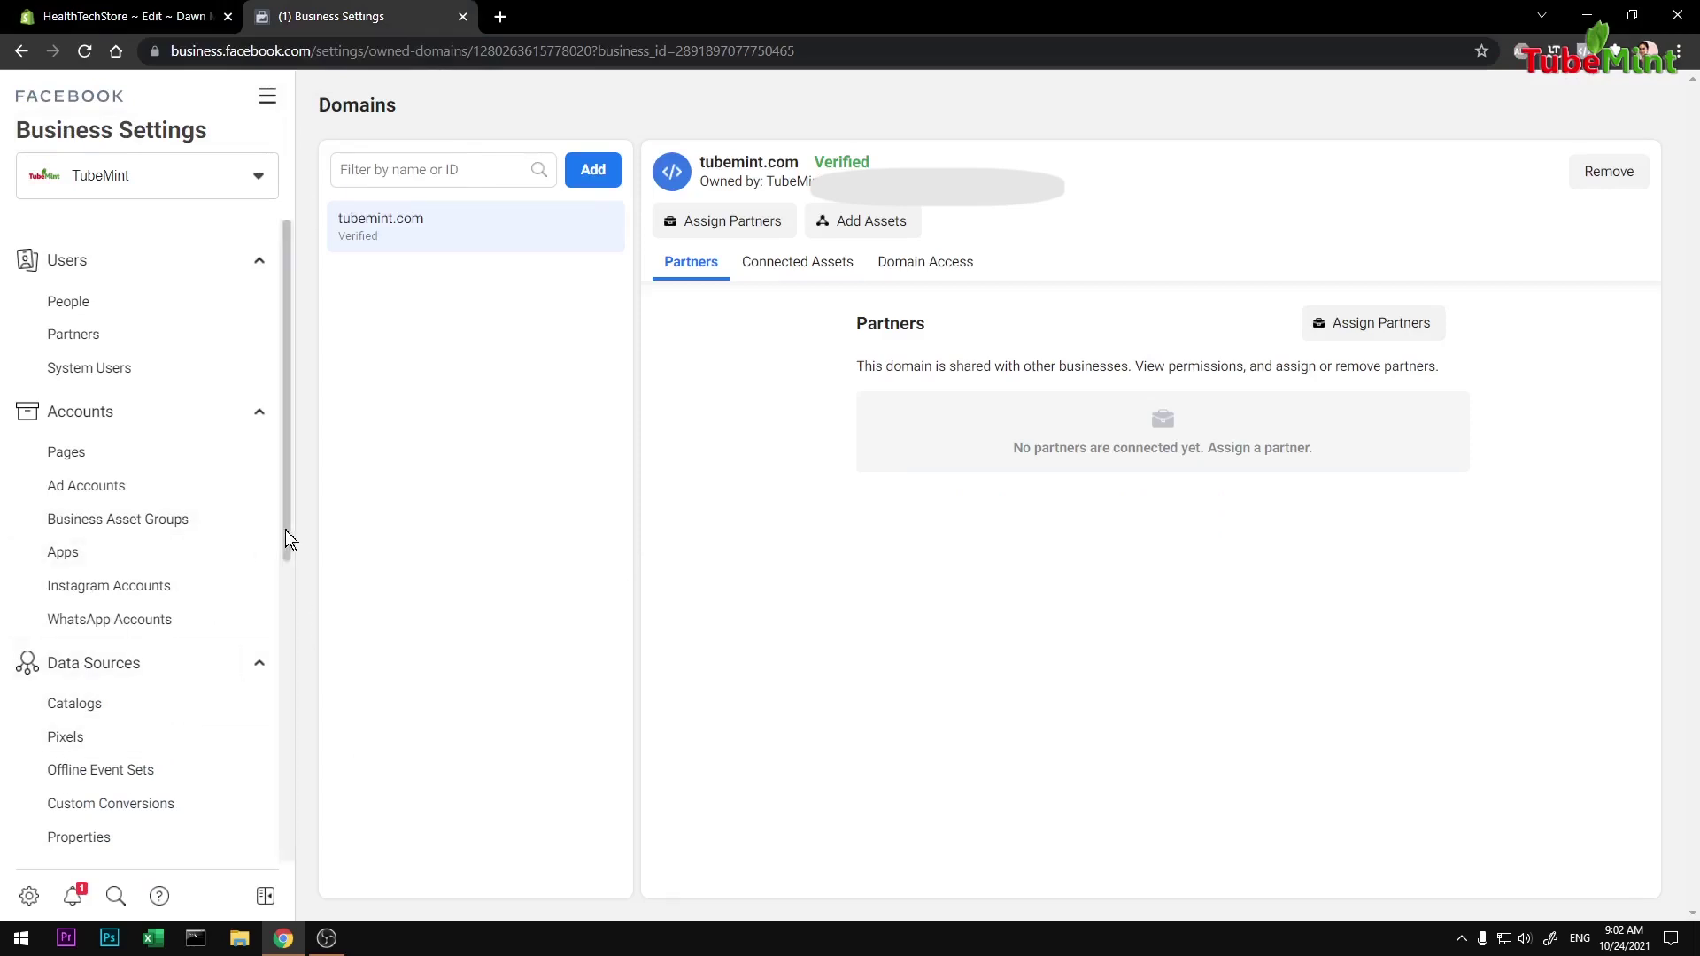
# Step: Open Business Settings from the All Tools menu, landing on Users > People
pyautogui.moveTo(289, 540); pyautogui.dragTo(277, 334)
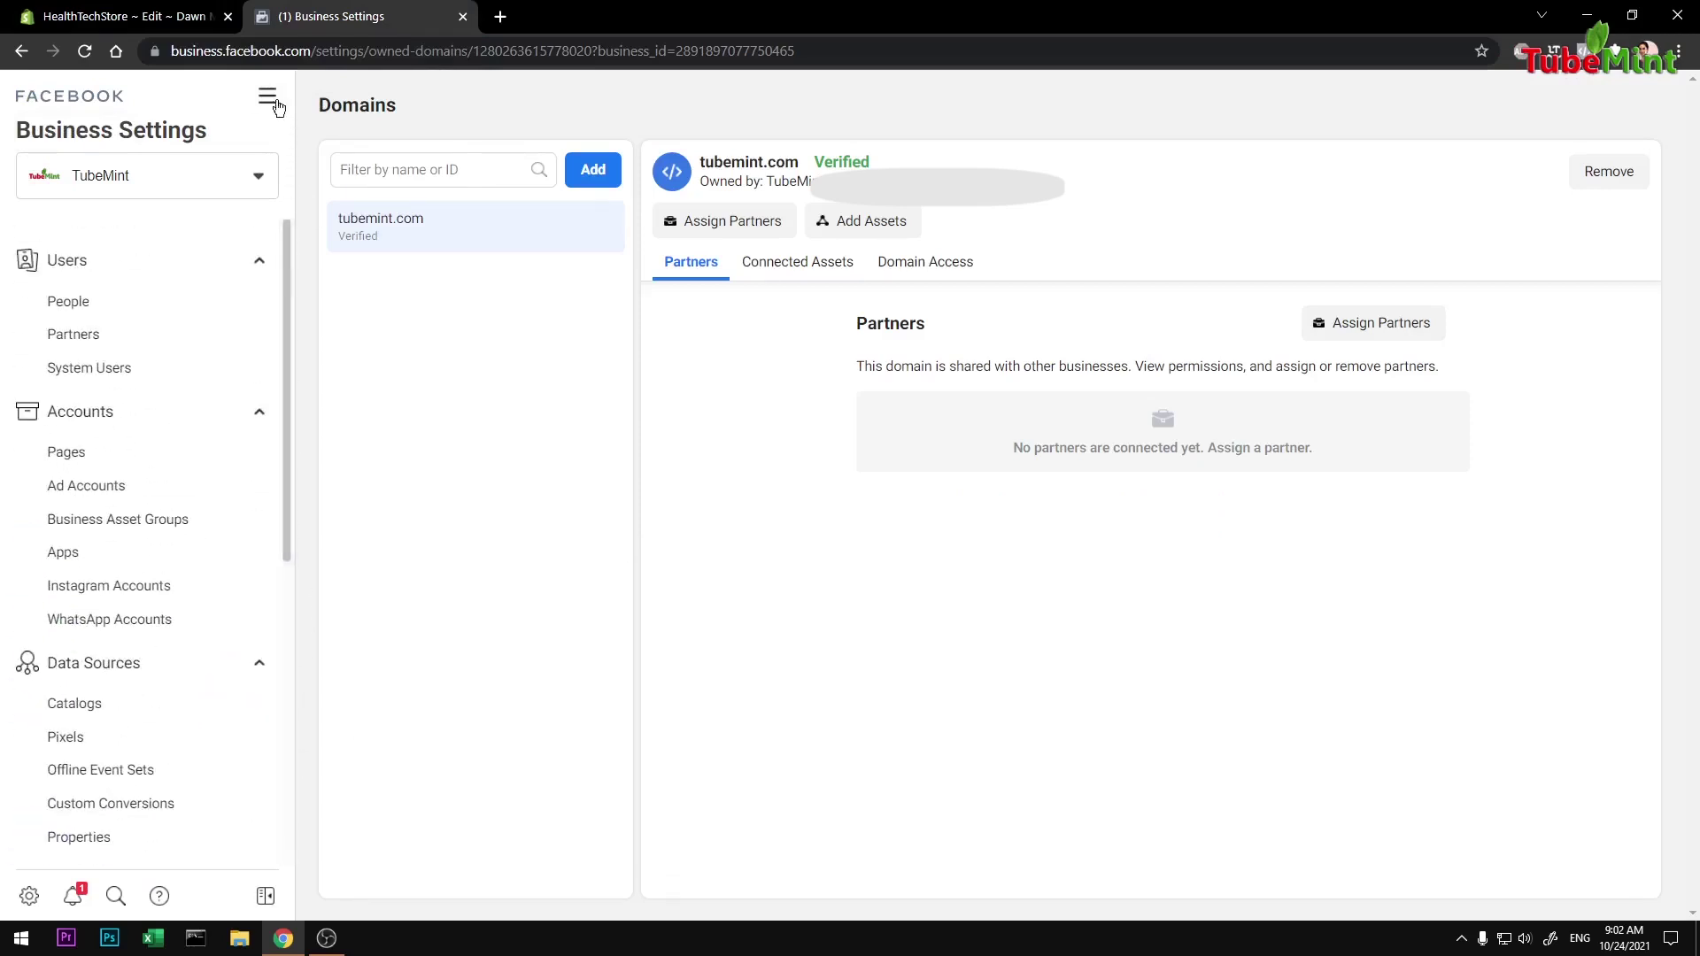
pyautogui.click(264, 100)
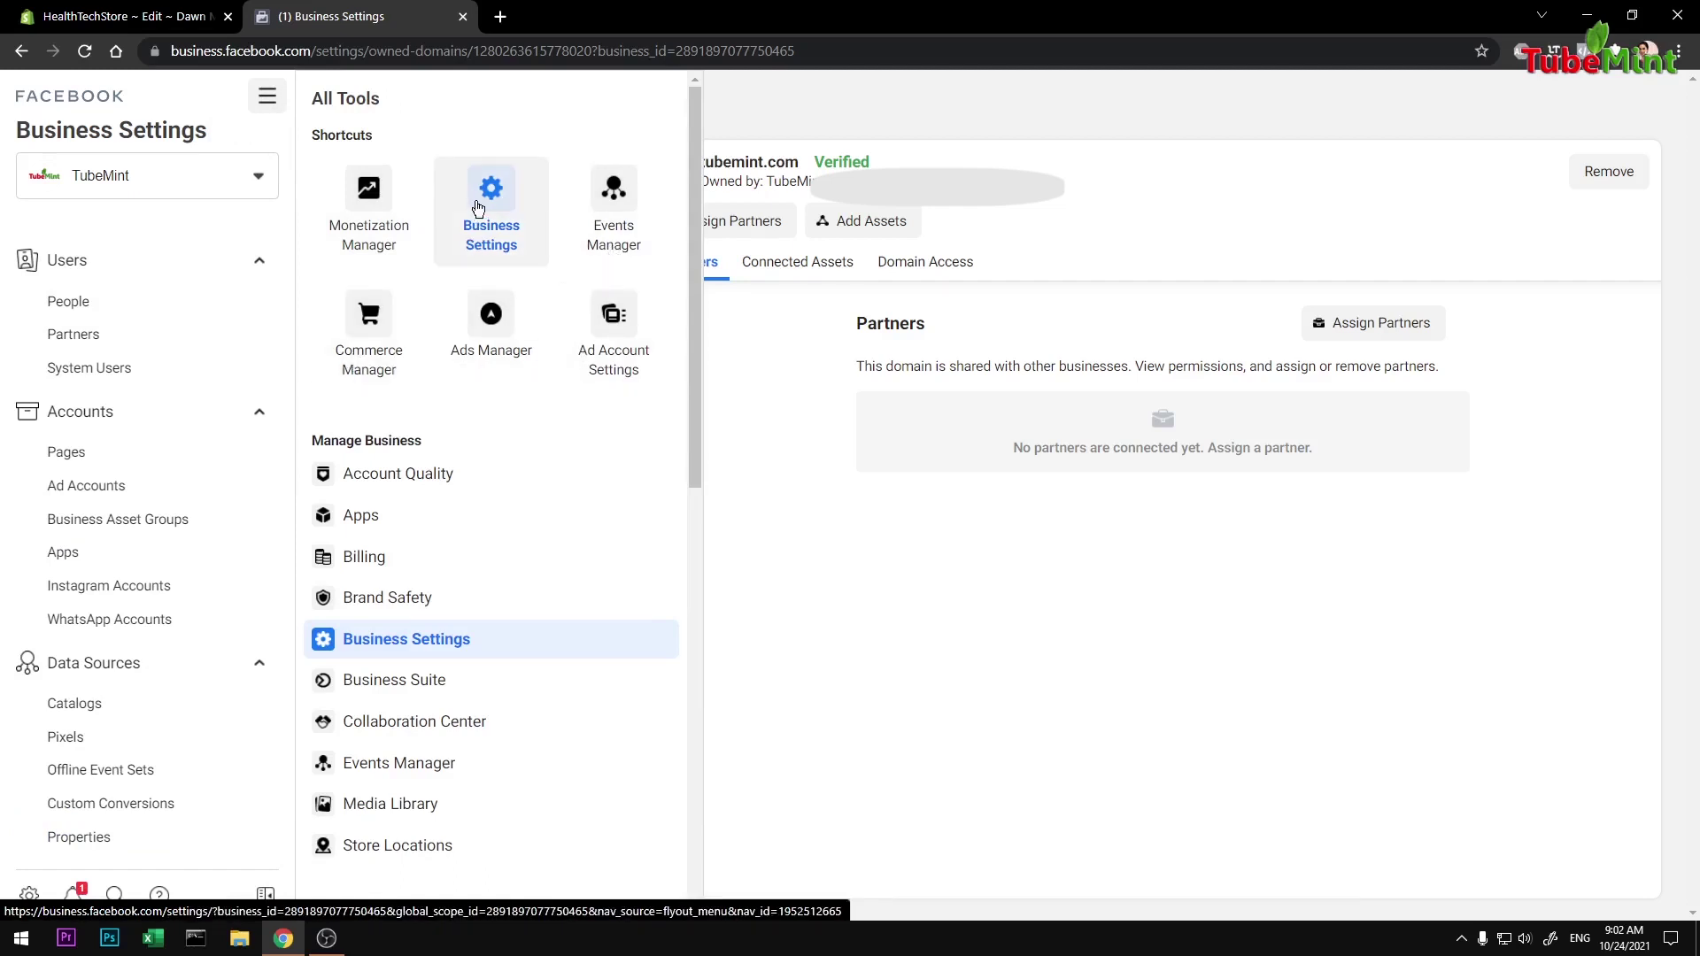
pyautogui.click(477, 207)
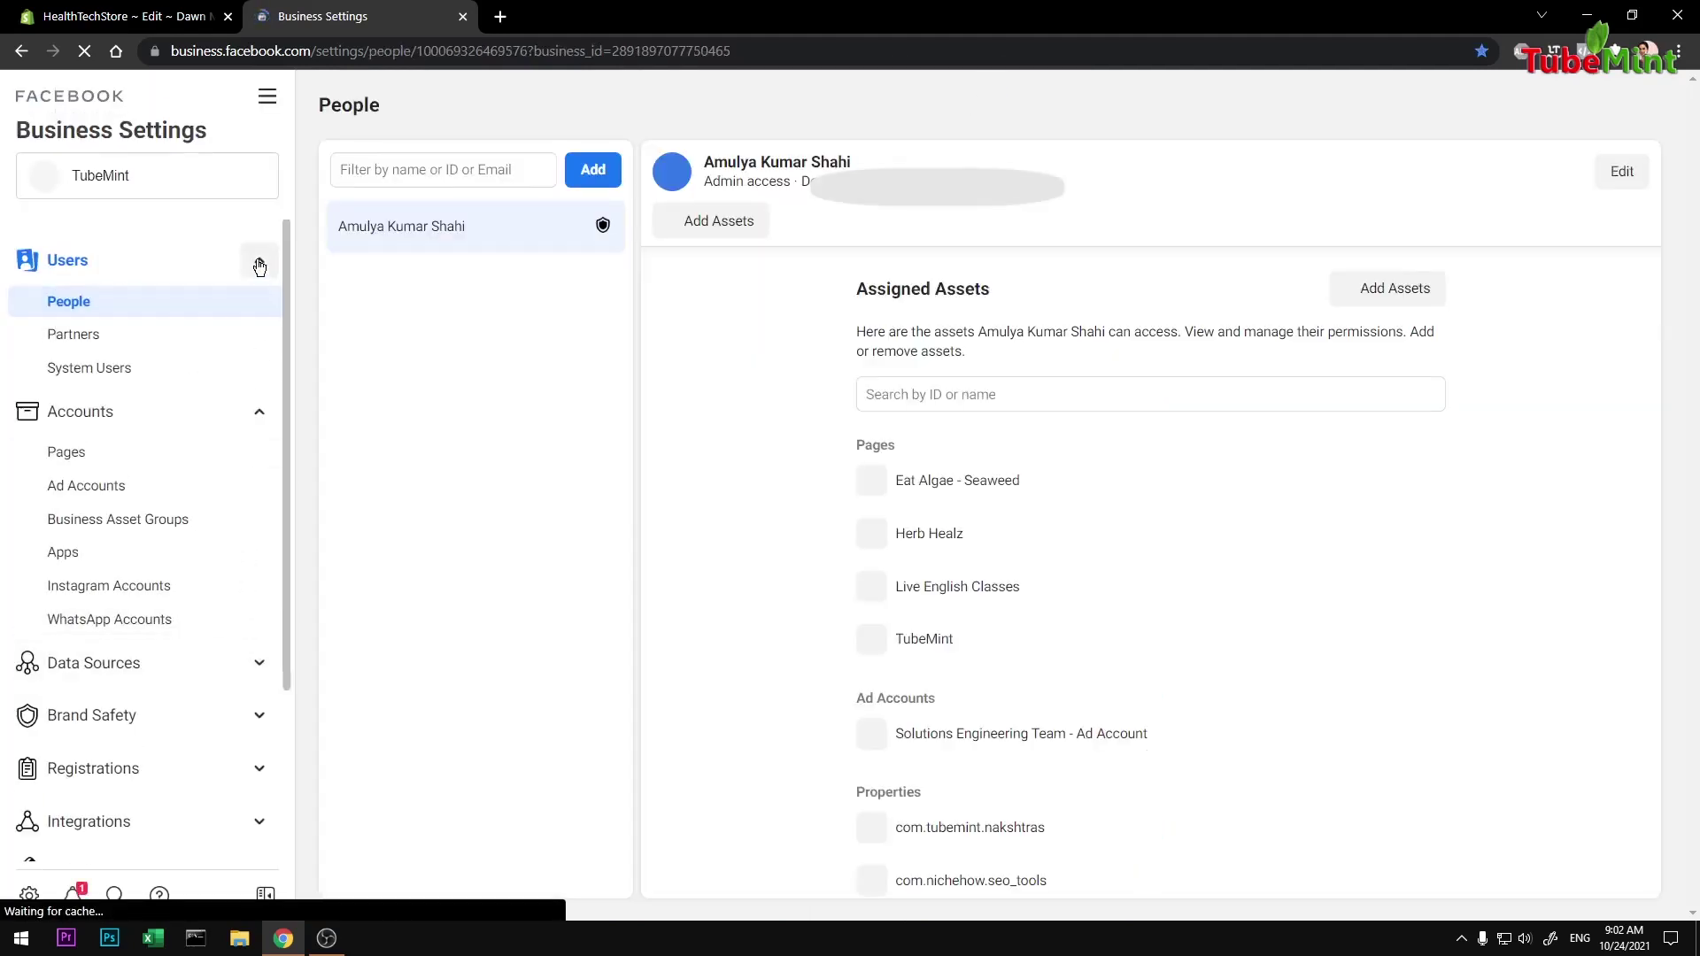
# Step: Collapse Users, expand Brand Safety and open its Domains page
pyautogui.click(259, 264)
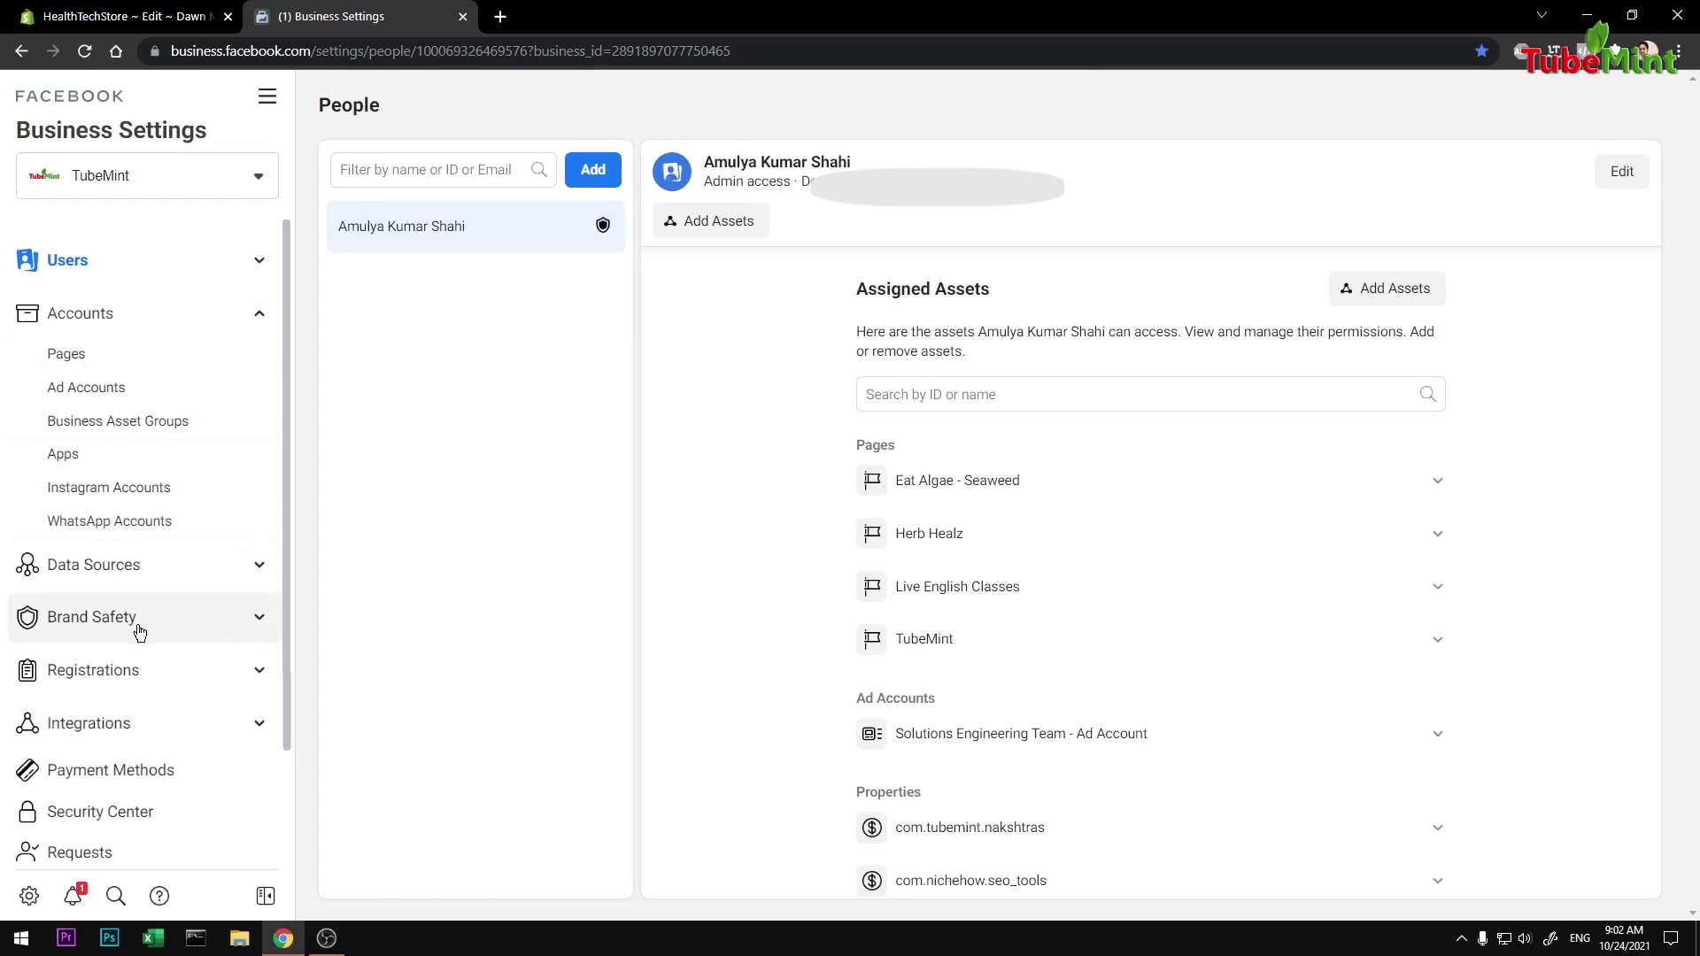
pyautogui.click(259, 618)
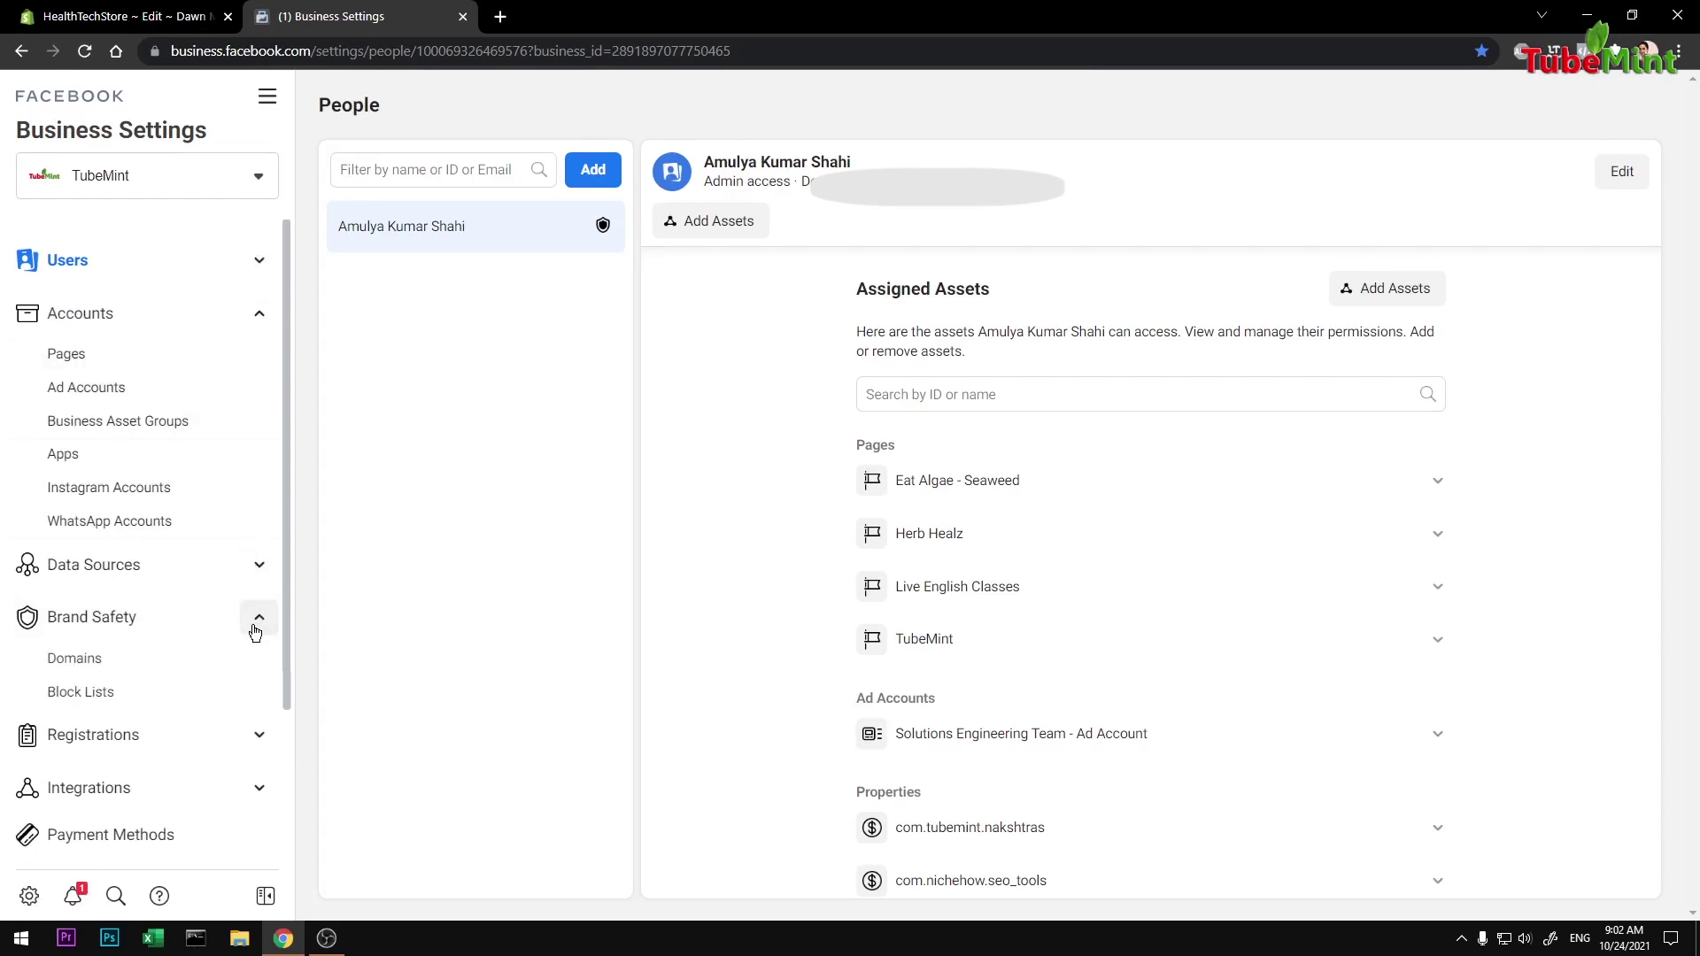
pyautogui.click(83, 671)
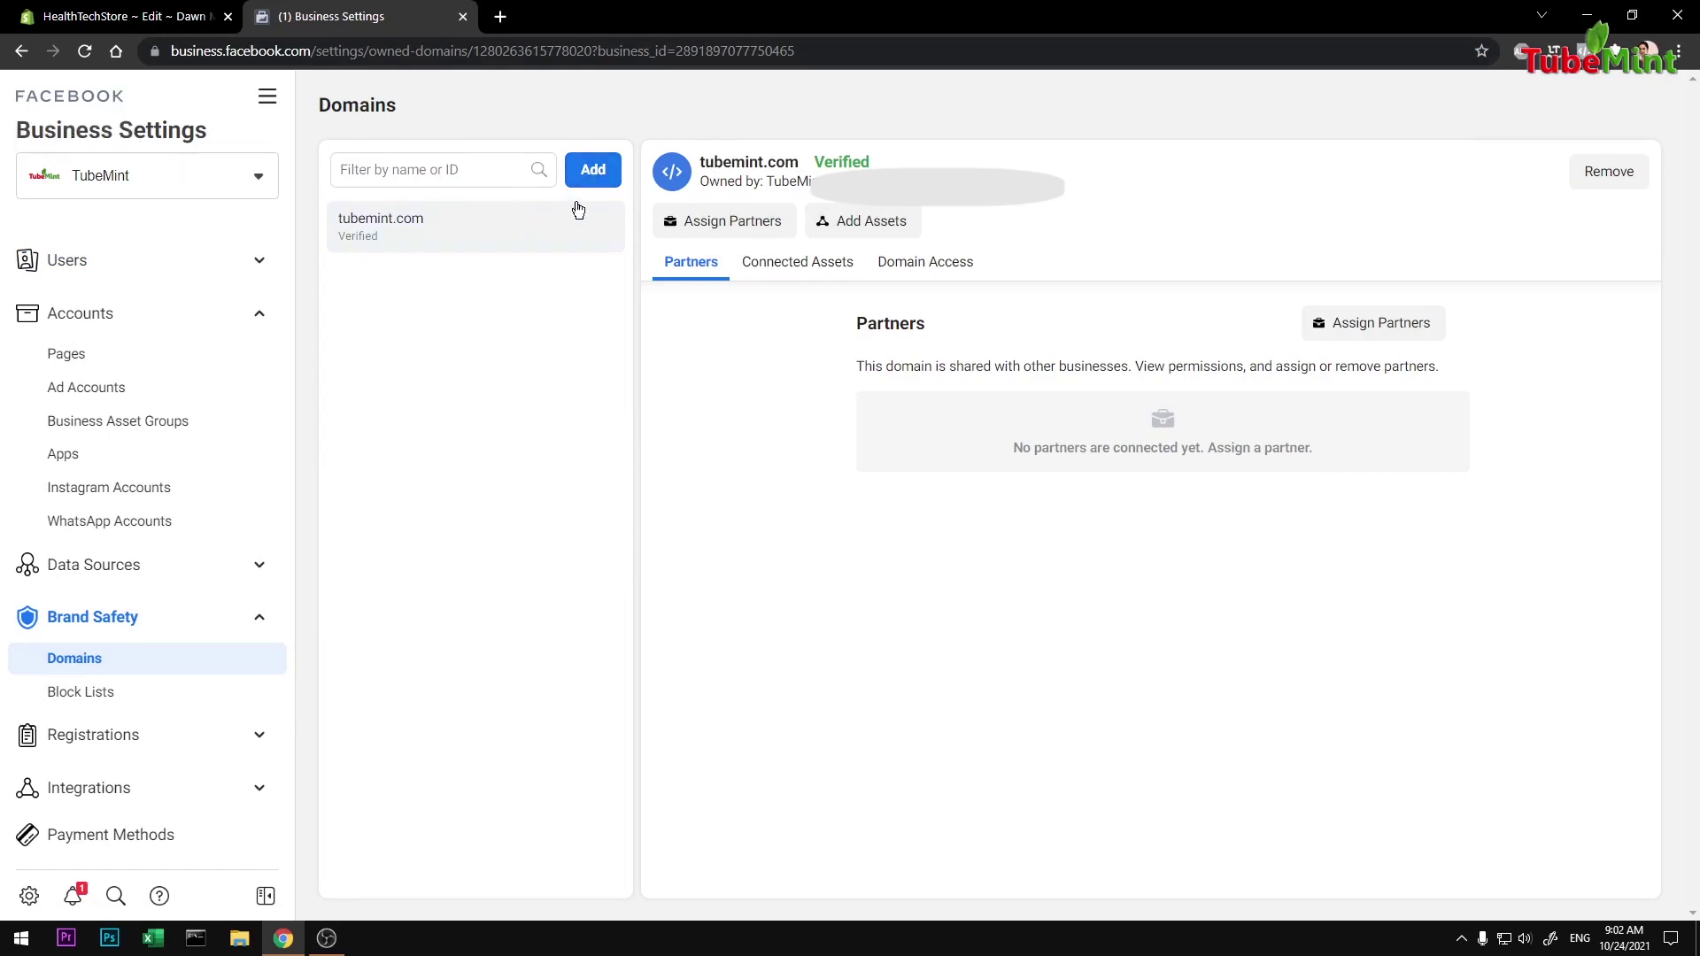
pyautogui.click(601, 174)
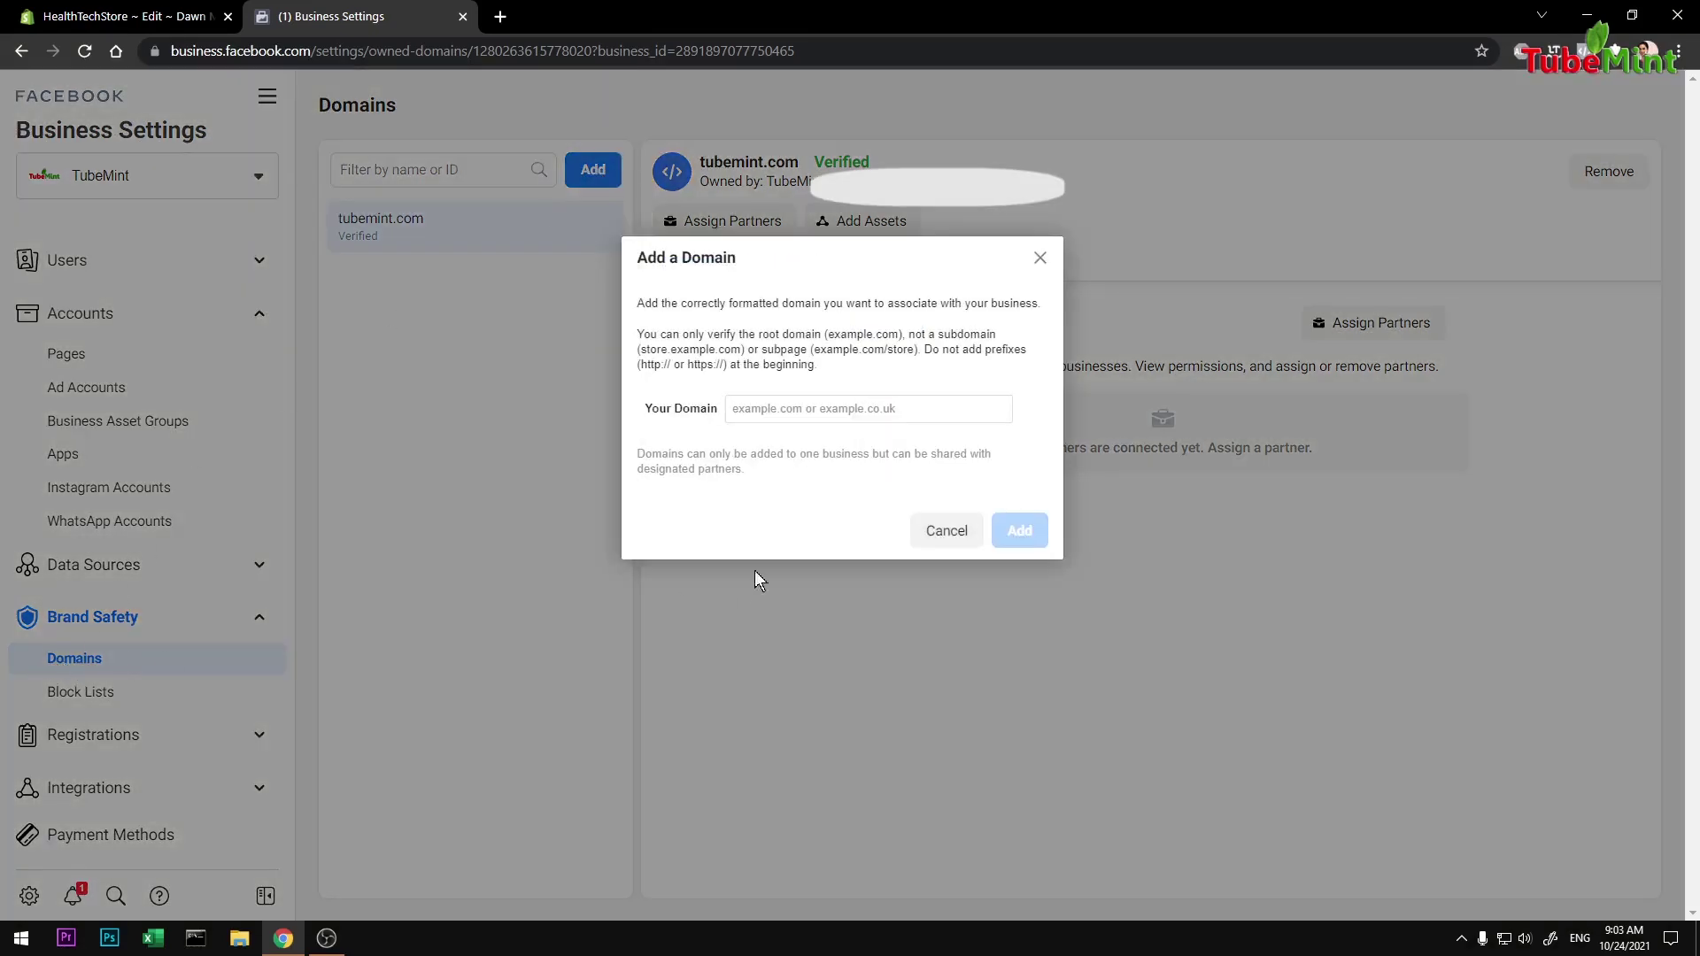
pyautogui.click(779, 409)
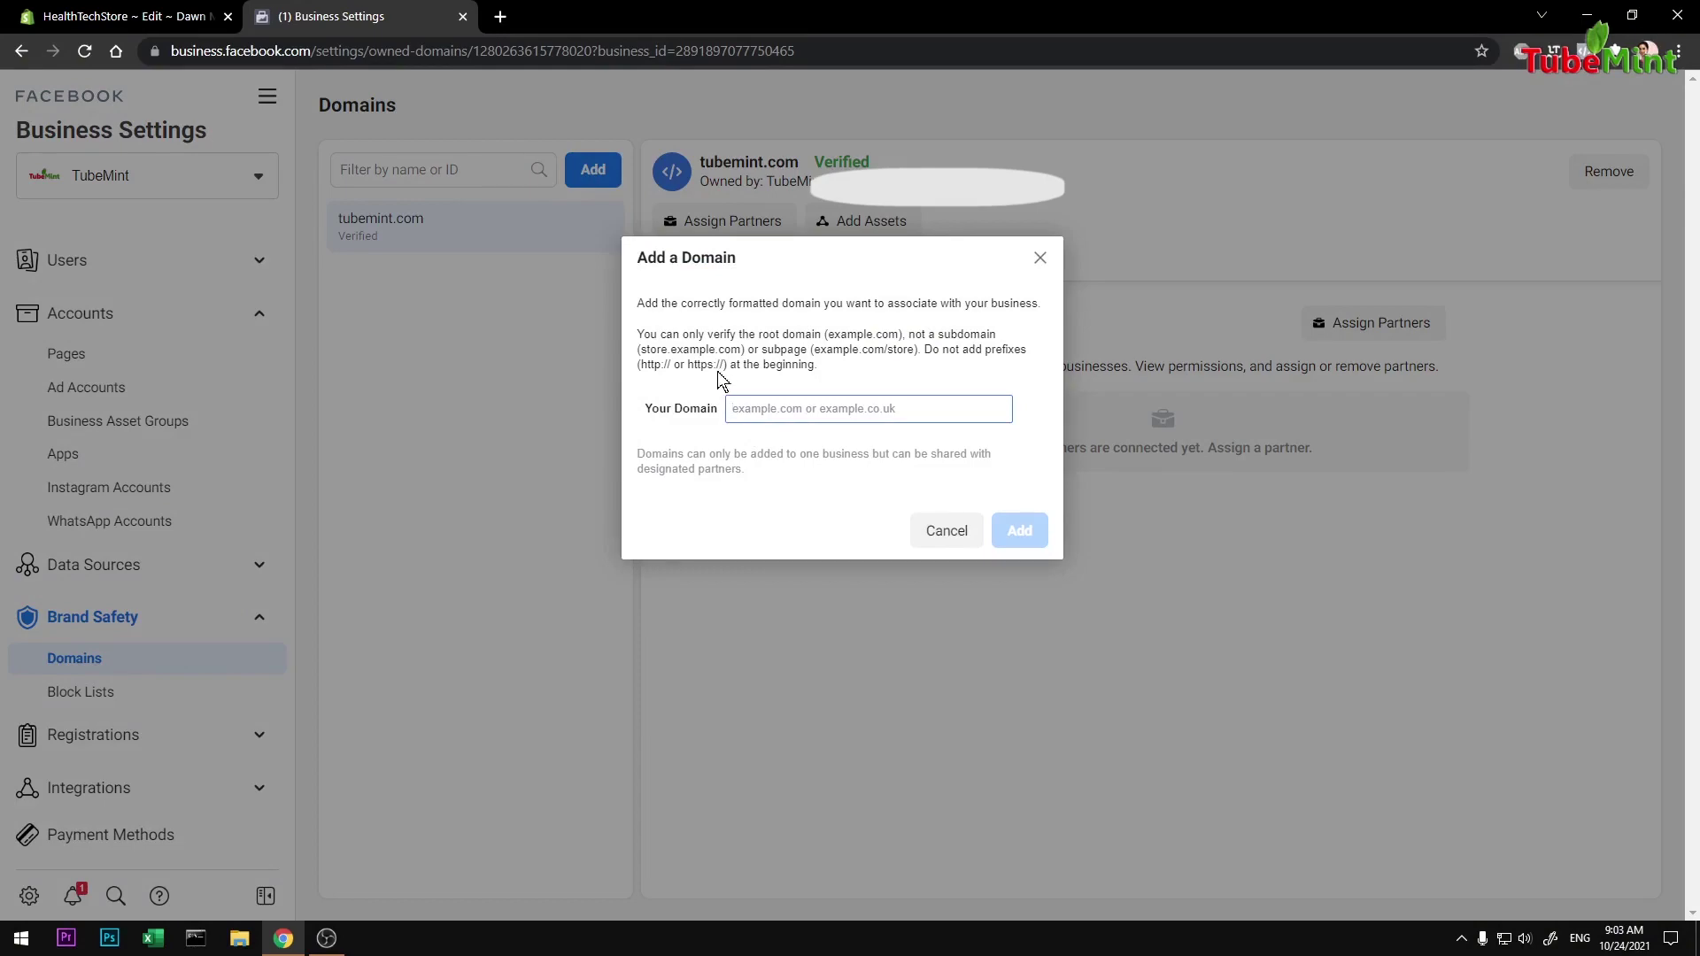
pyautogui.click(142, 16)
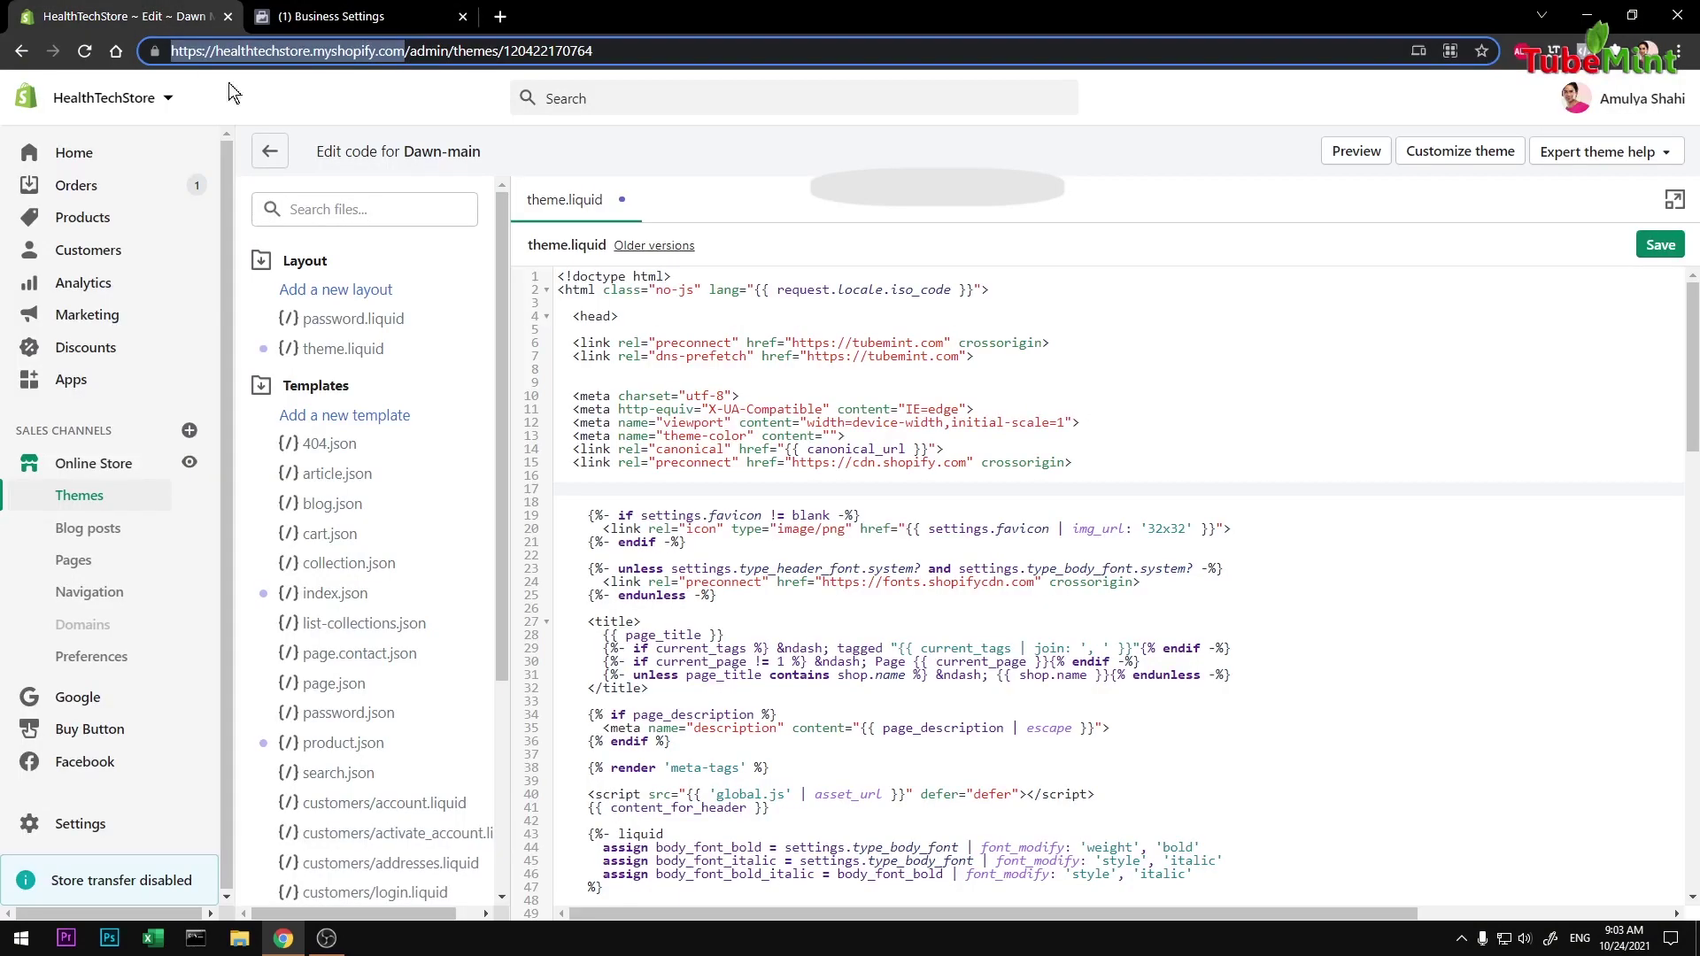
pyautogui.click(418, 99)
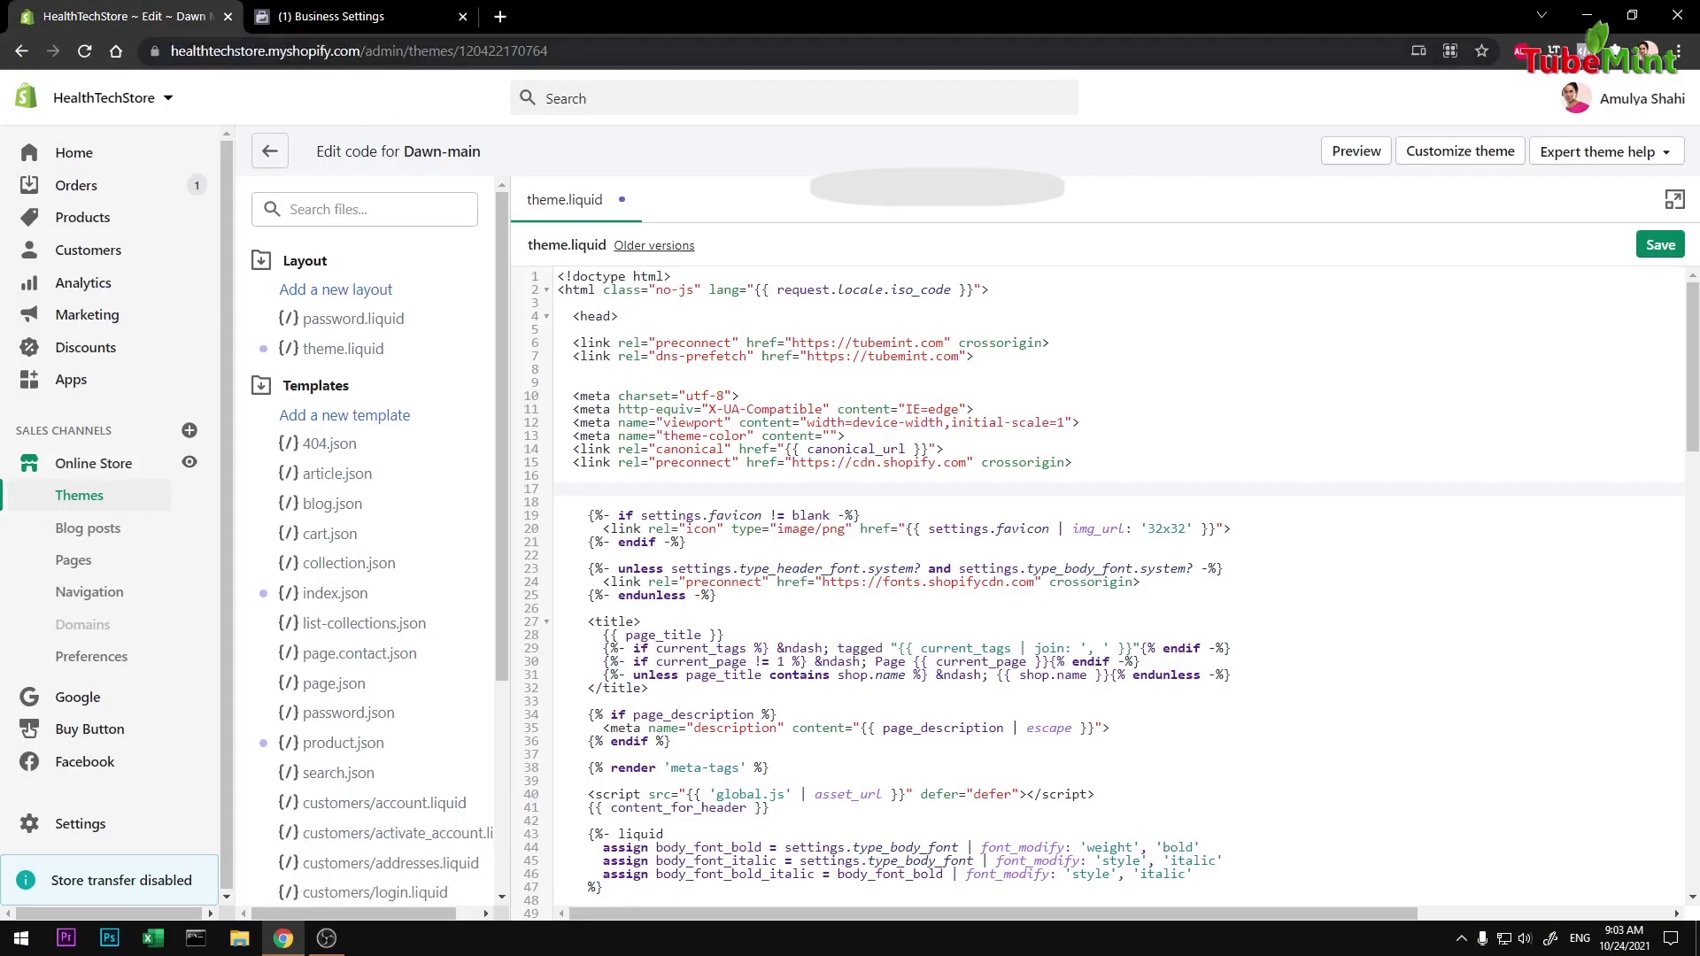
pyautogui.moveTo(361, 50); pyautogui.dragTo(158, 62)
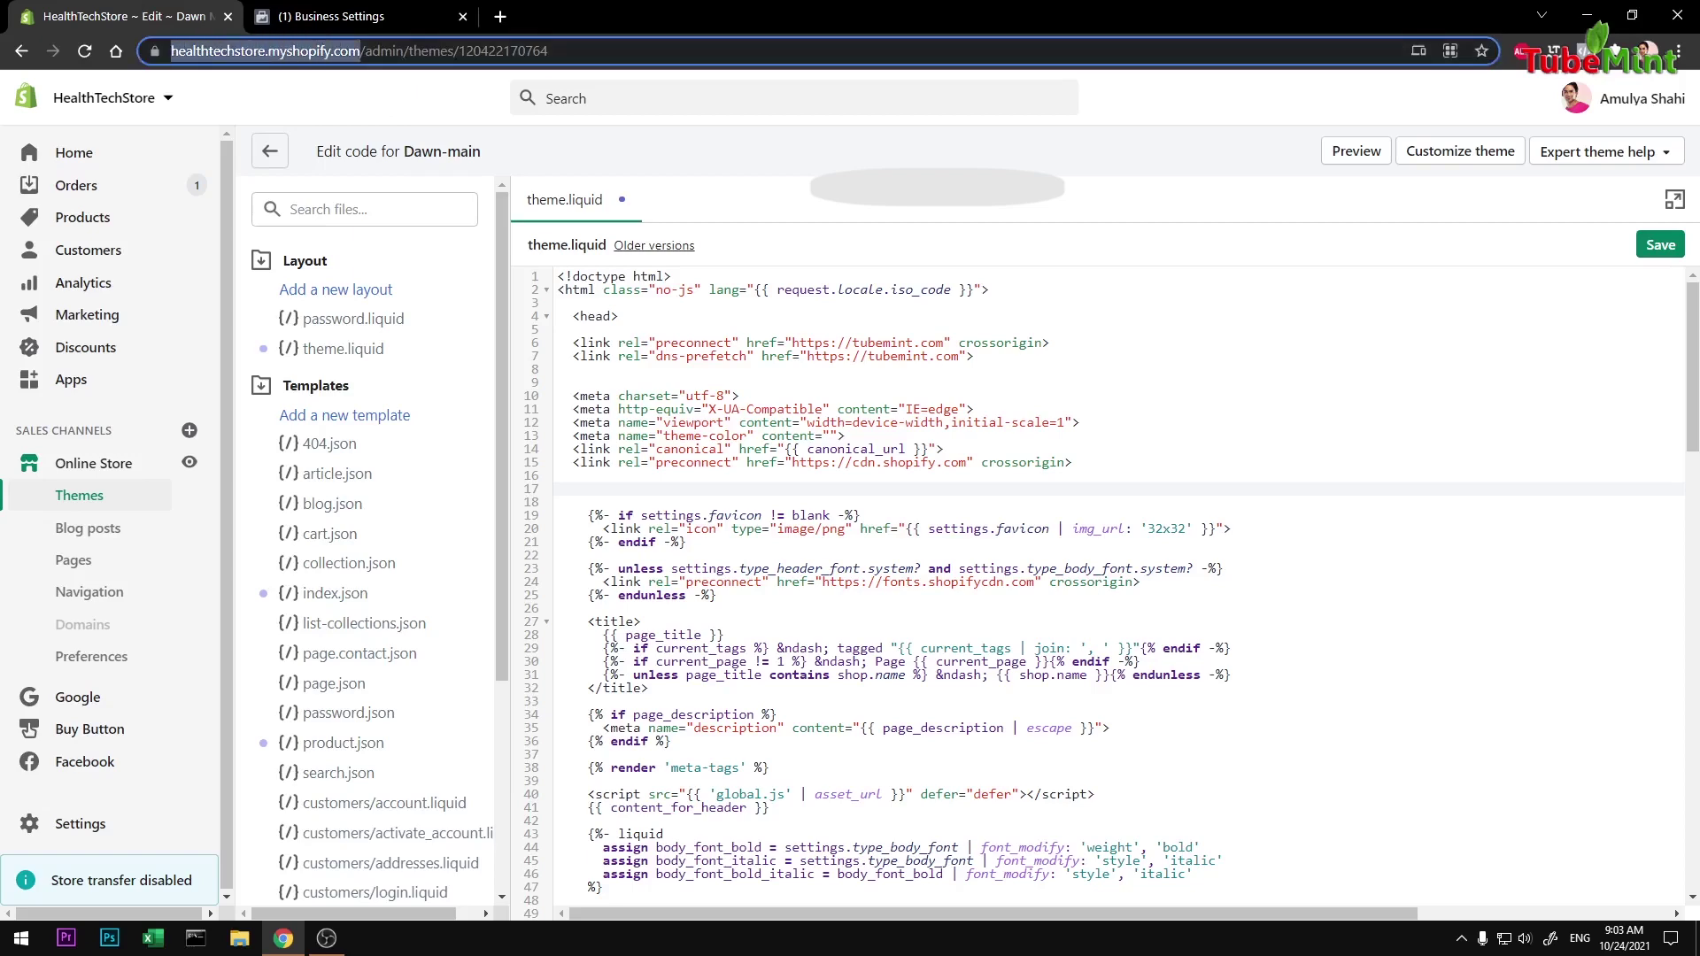
pyautogui.click(355, 16)
pyautogui.write('https://healthtechstore.myshopify.com/')
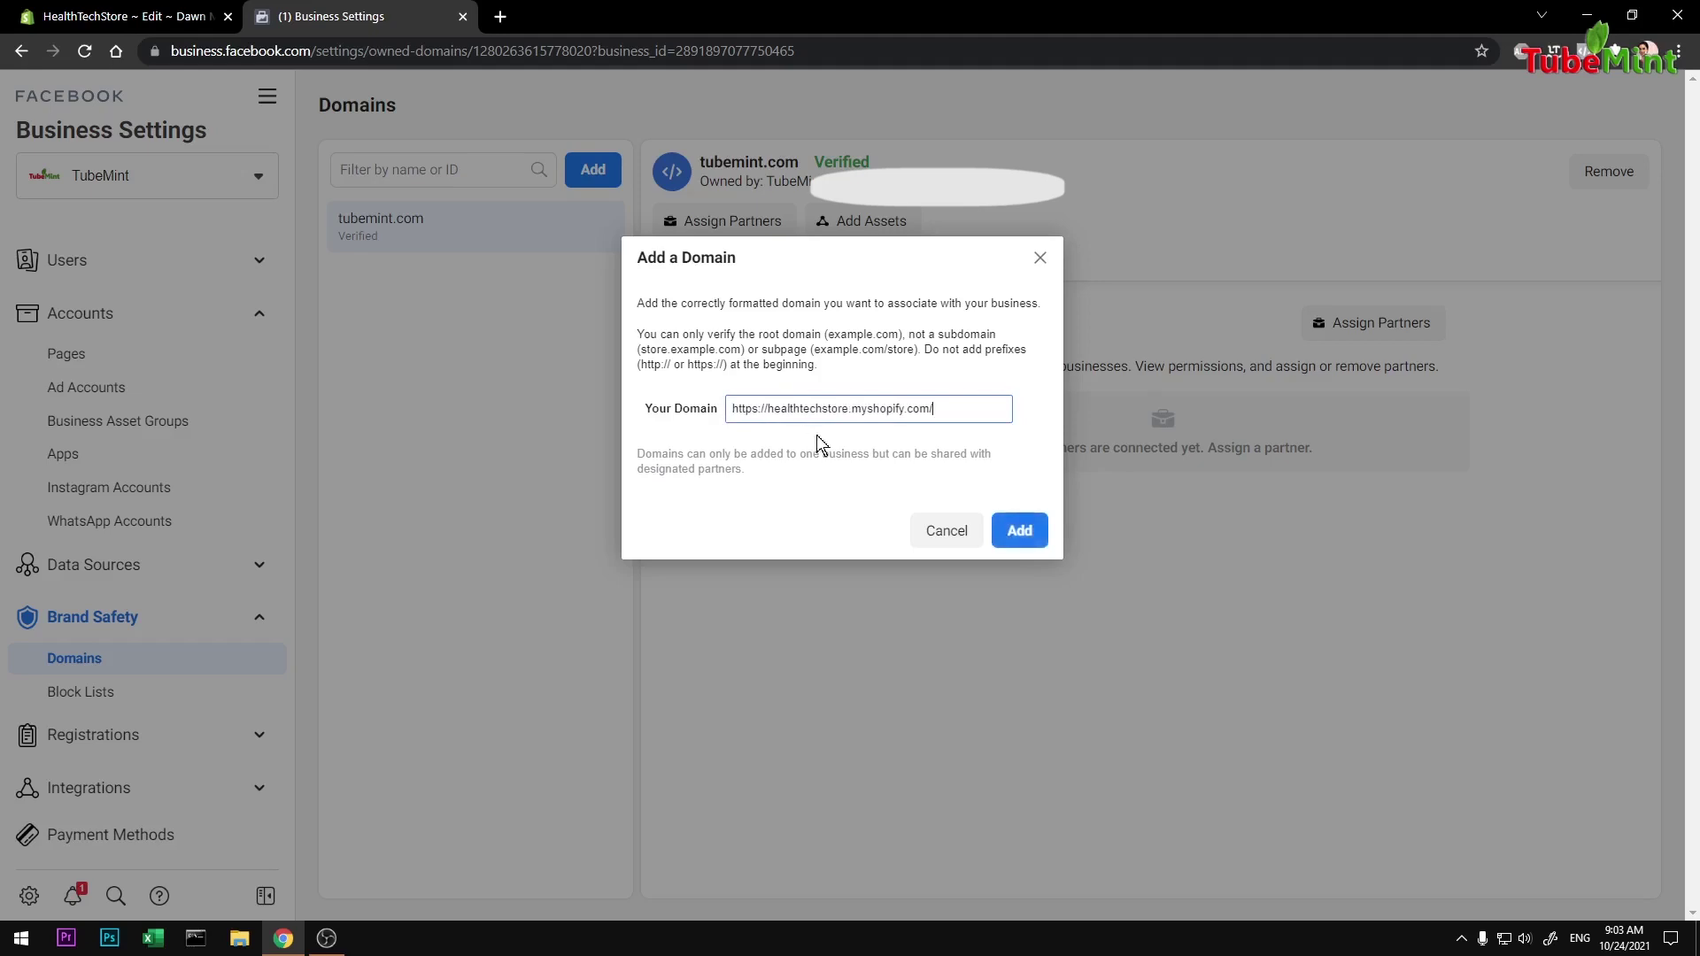
pyautogui.moveTo(767, 408); pyautogui.dragTo(639, 405)
pyautogui.press('BackSpace')
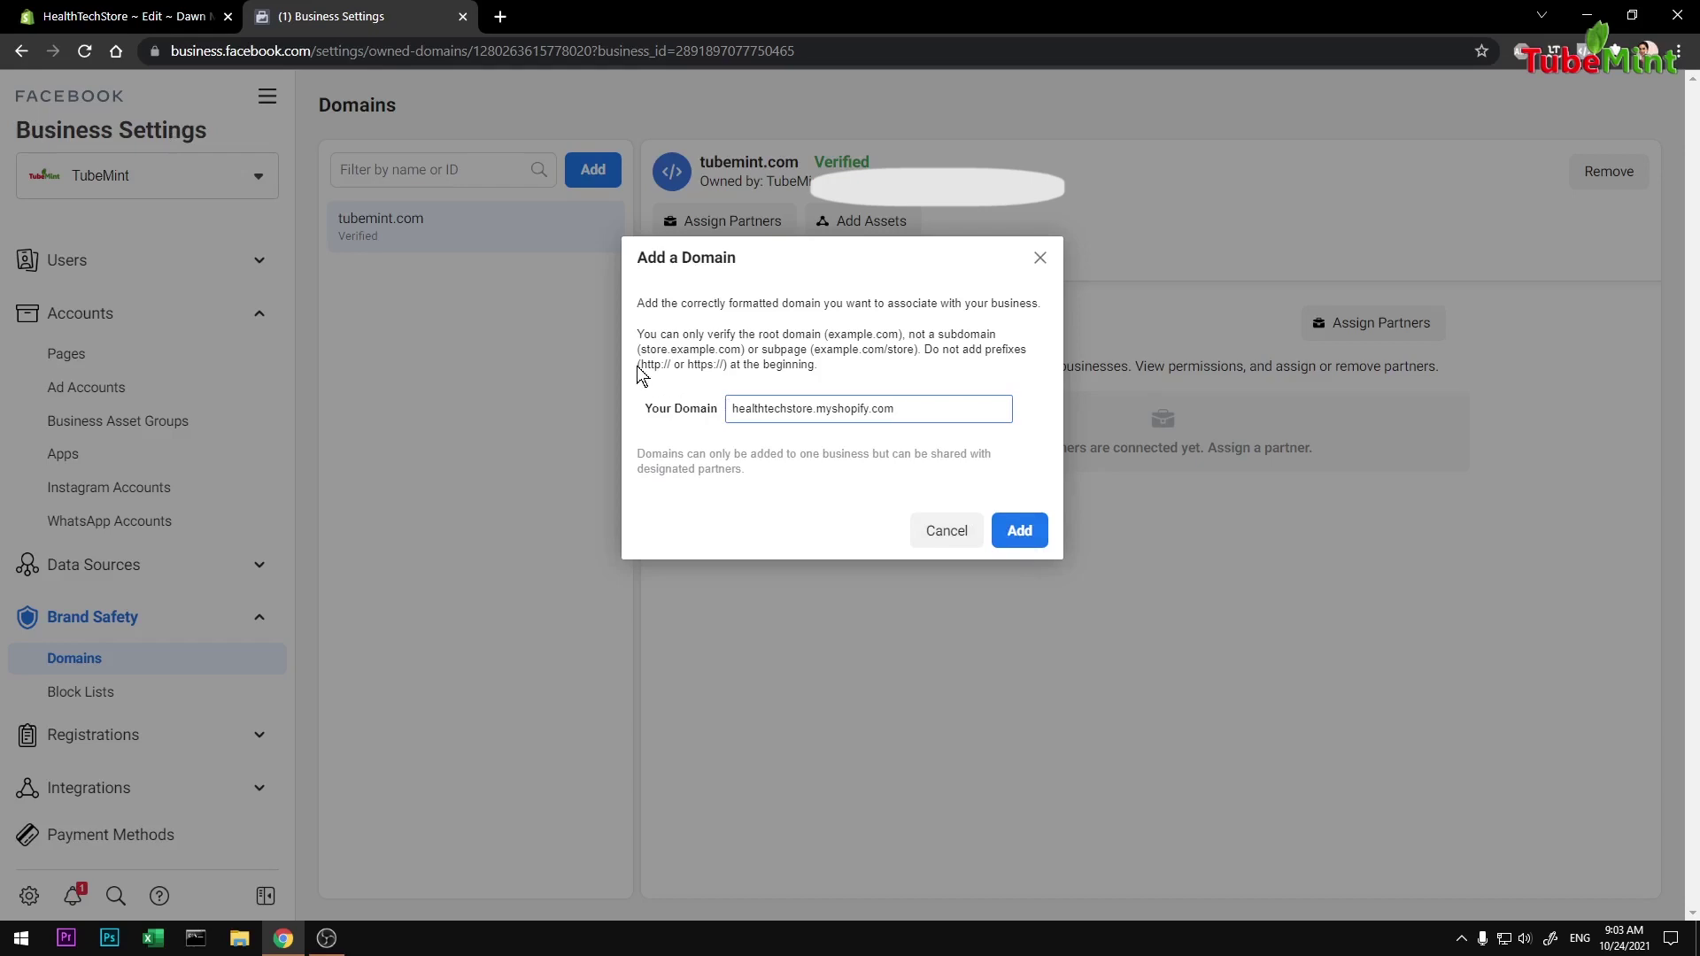
# Step: Add healthtechstore.myshopify.com as a domain and copy its verification meta-tag for Shopify
pyautogui.click(1018, 530)
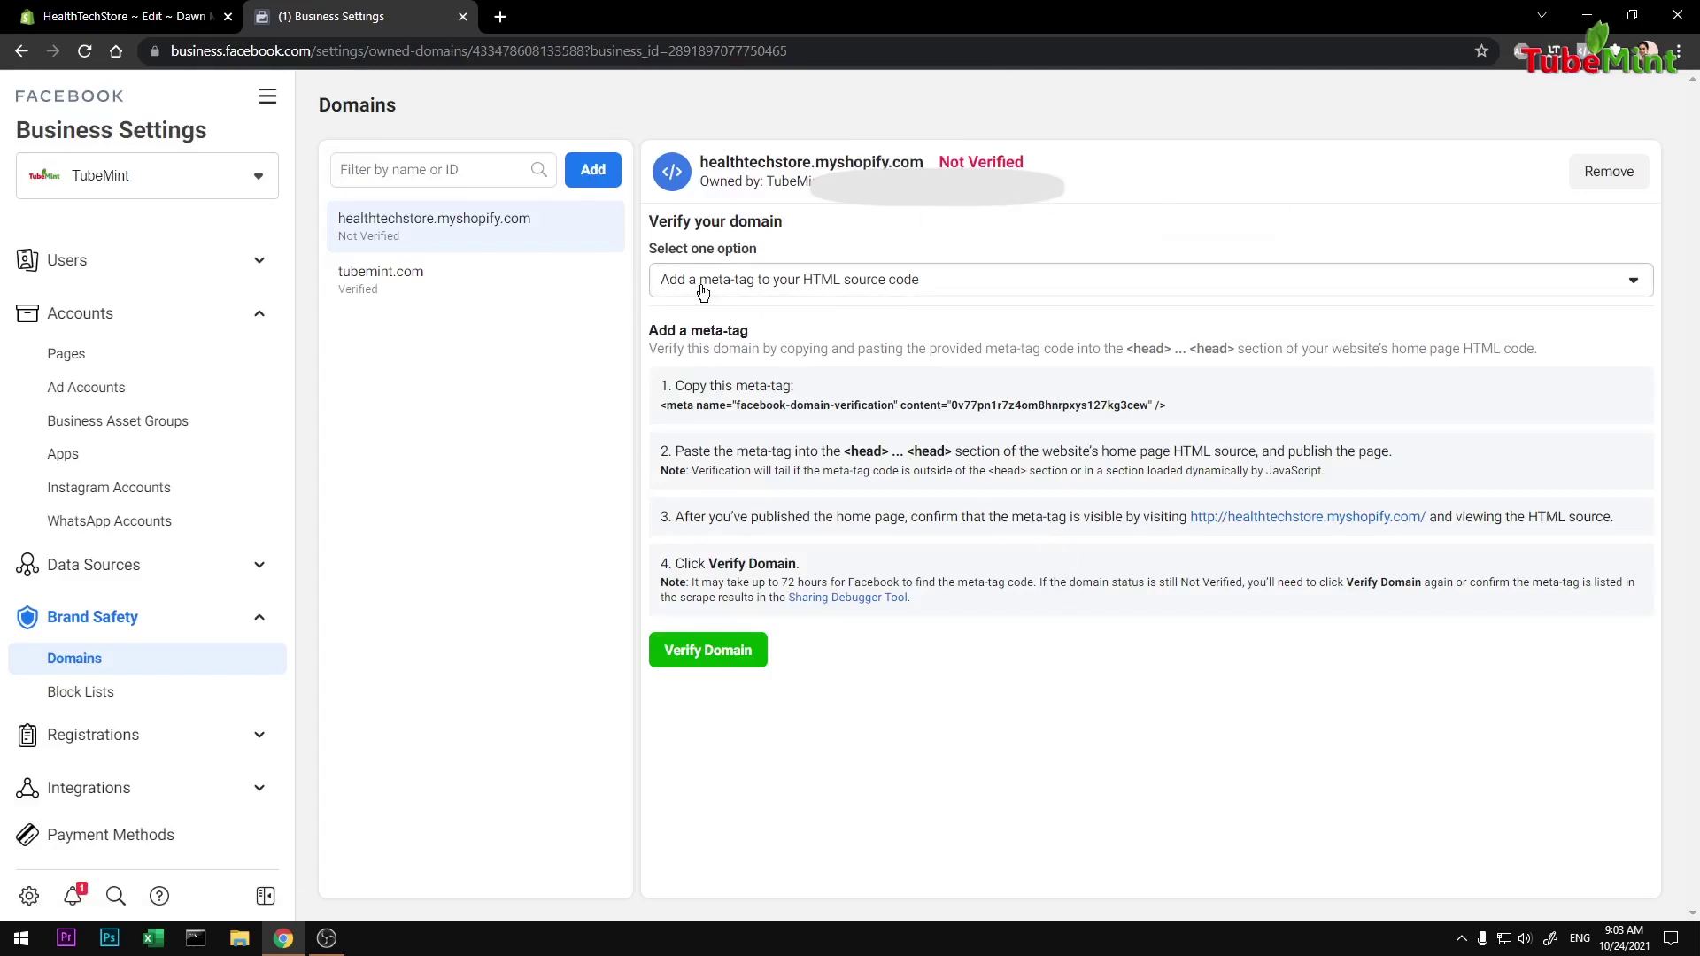
pyautogui.click(847, 409)
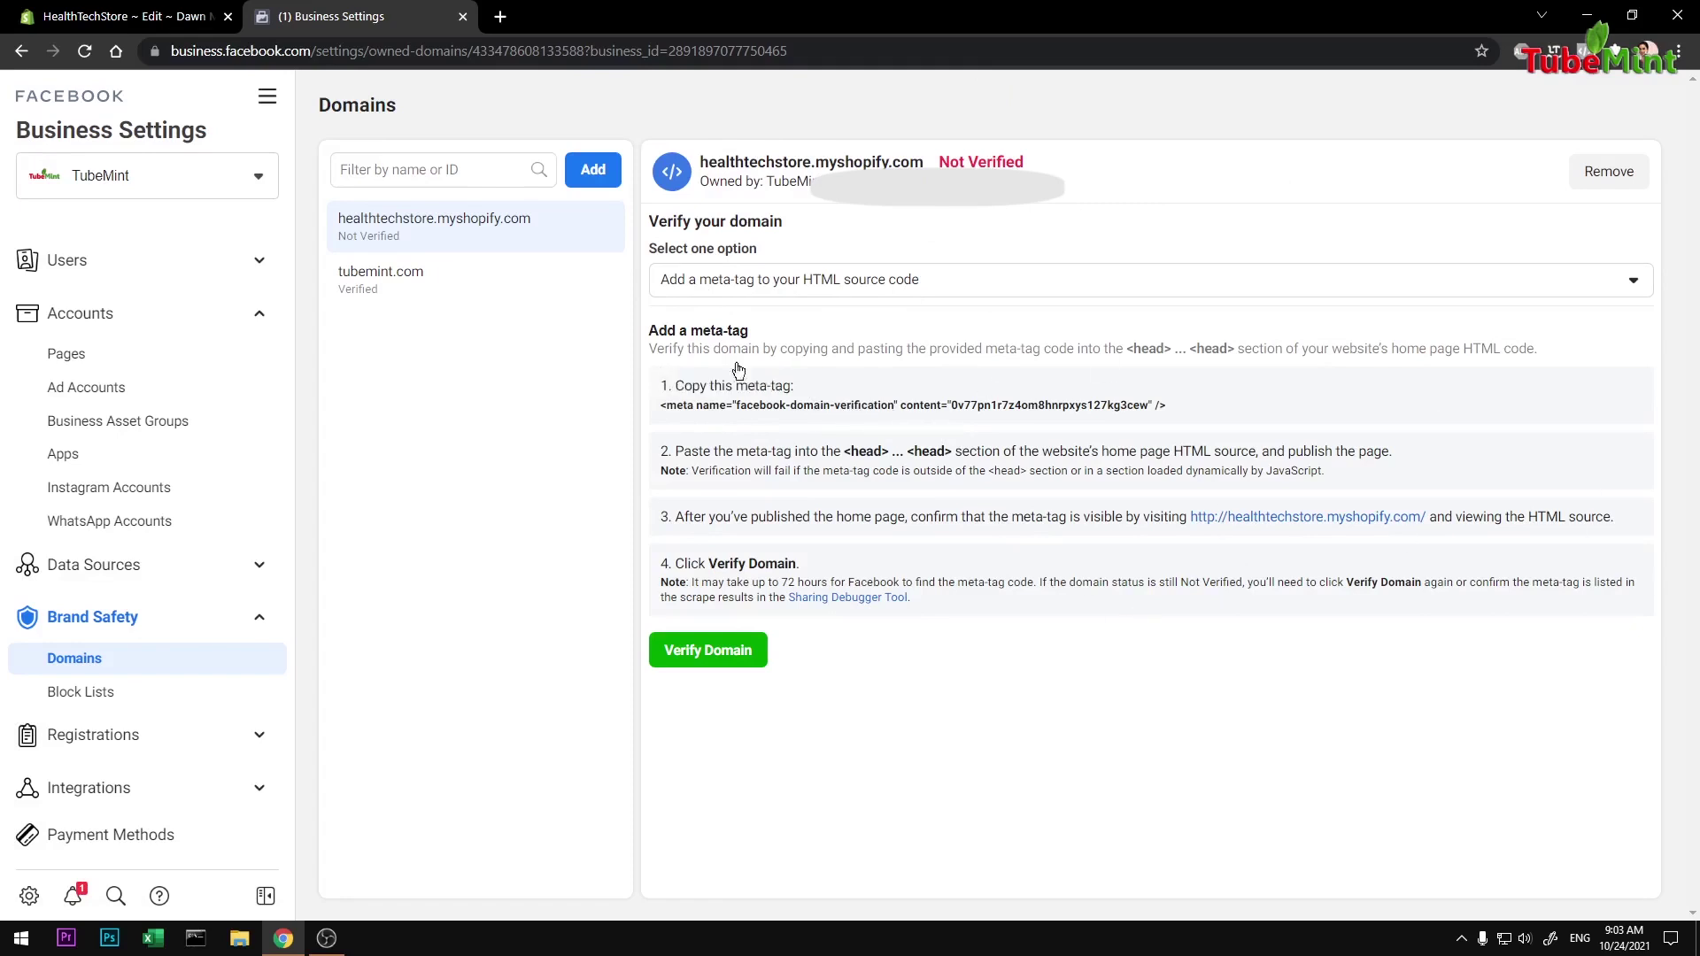
pyautogui.click(77, 11)
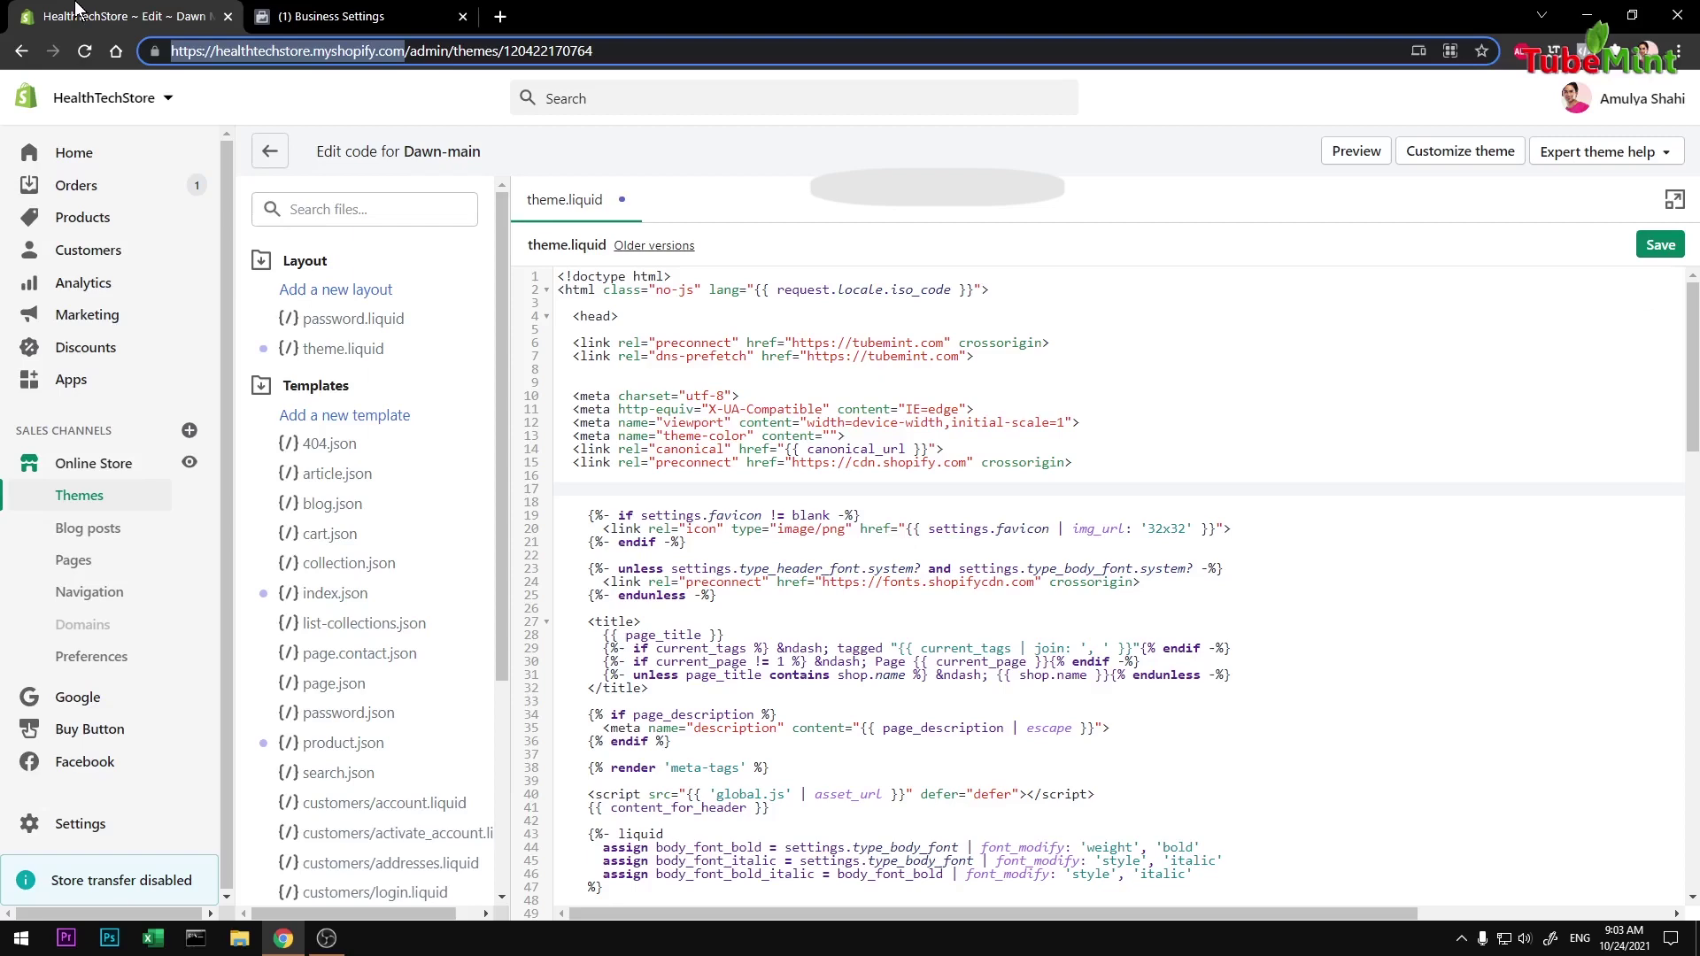
# Step: Open the code editor for the live Dawn-main theme from Online Store > Themes
pyautogui.click(74, 159)
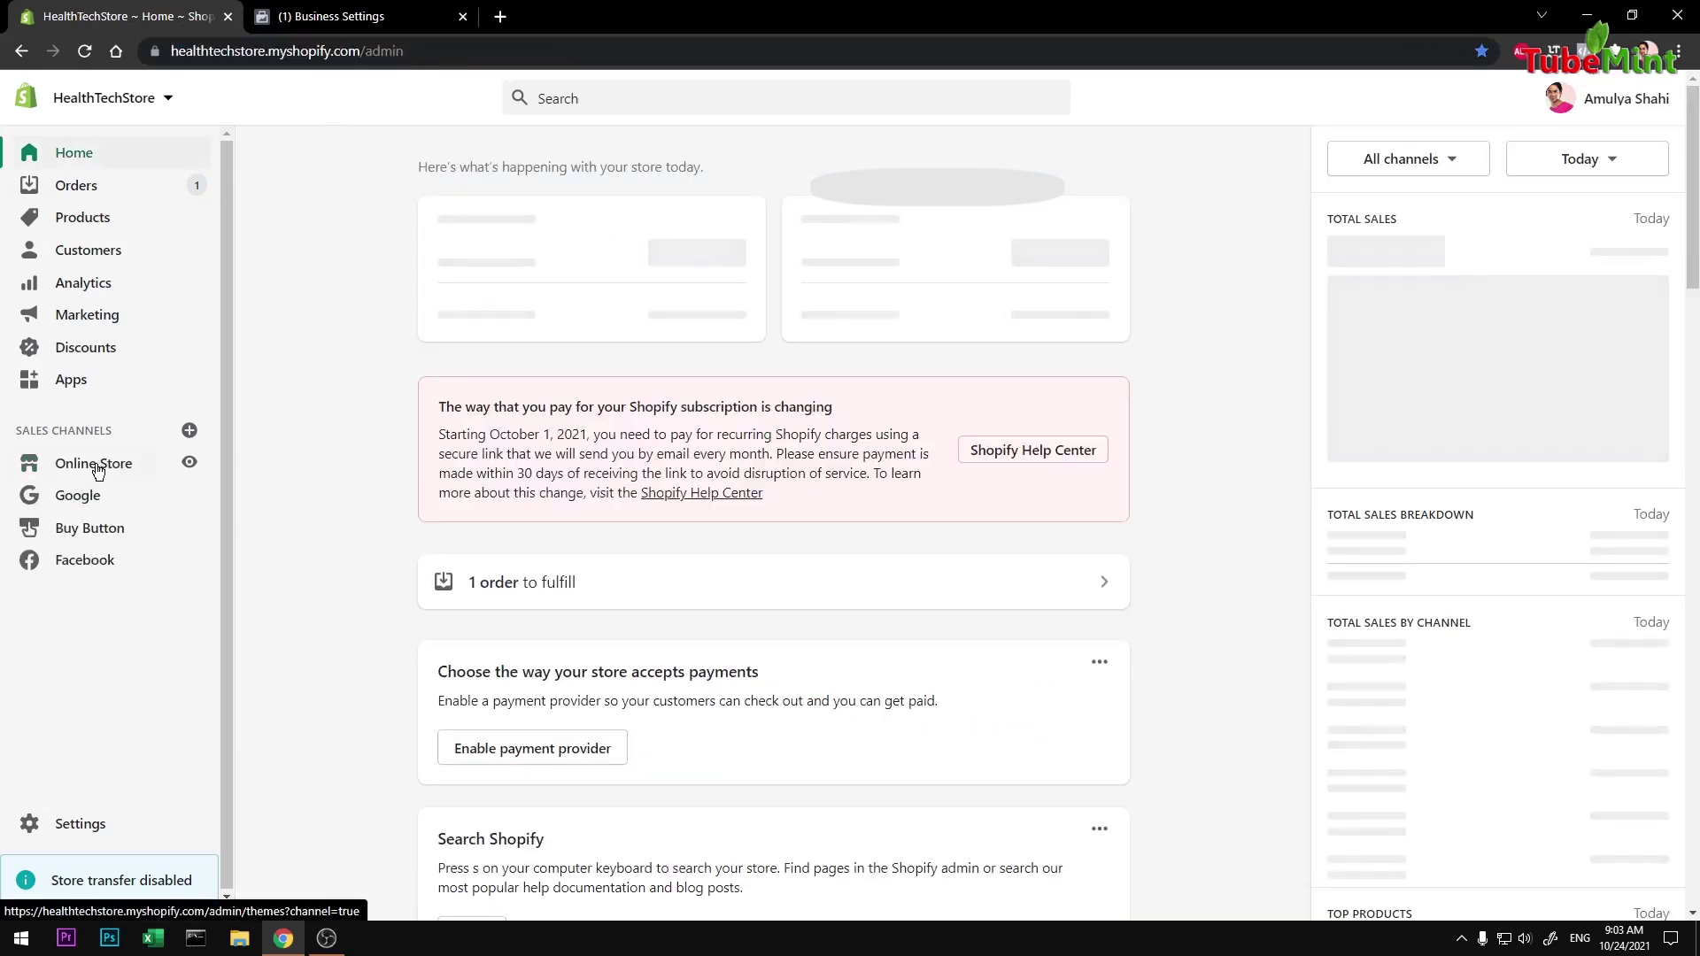
pyautogui.click(99, 470)
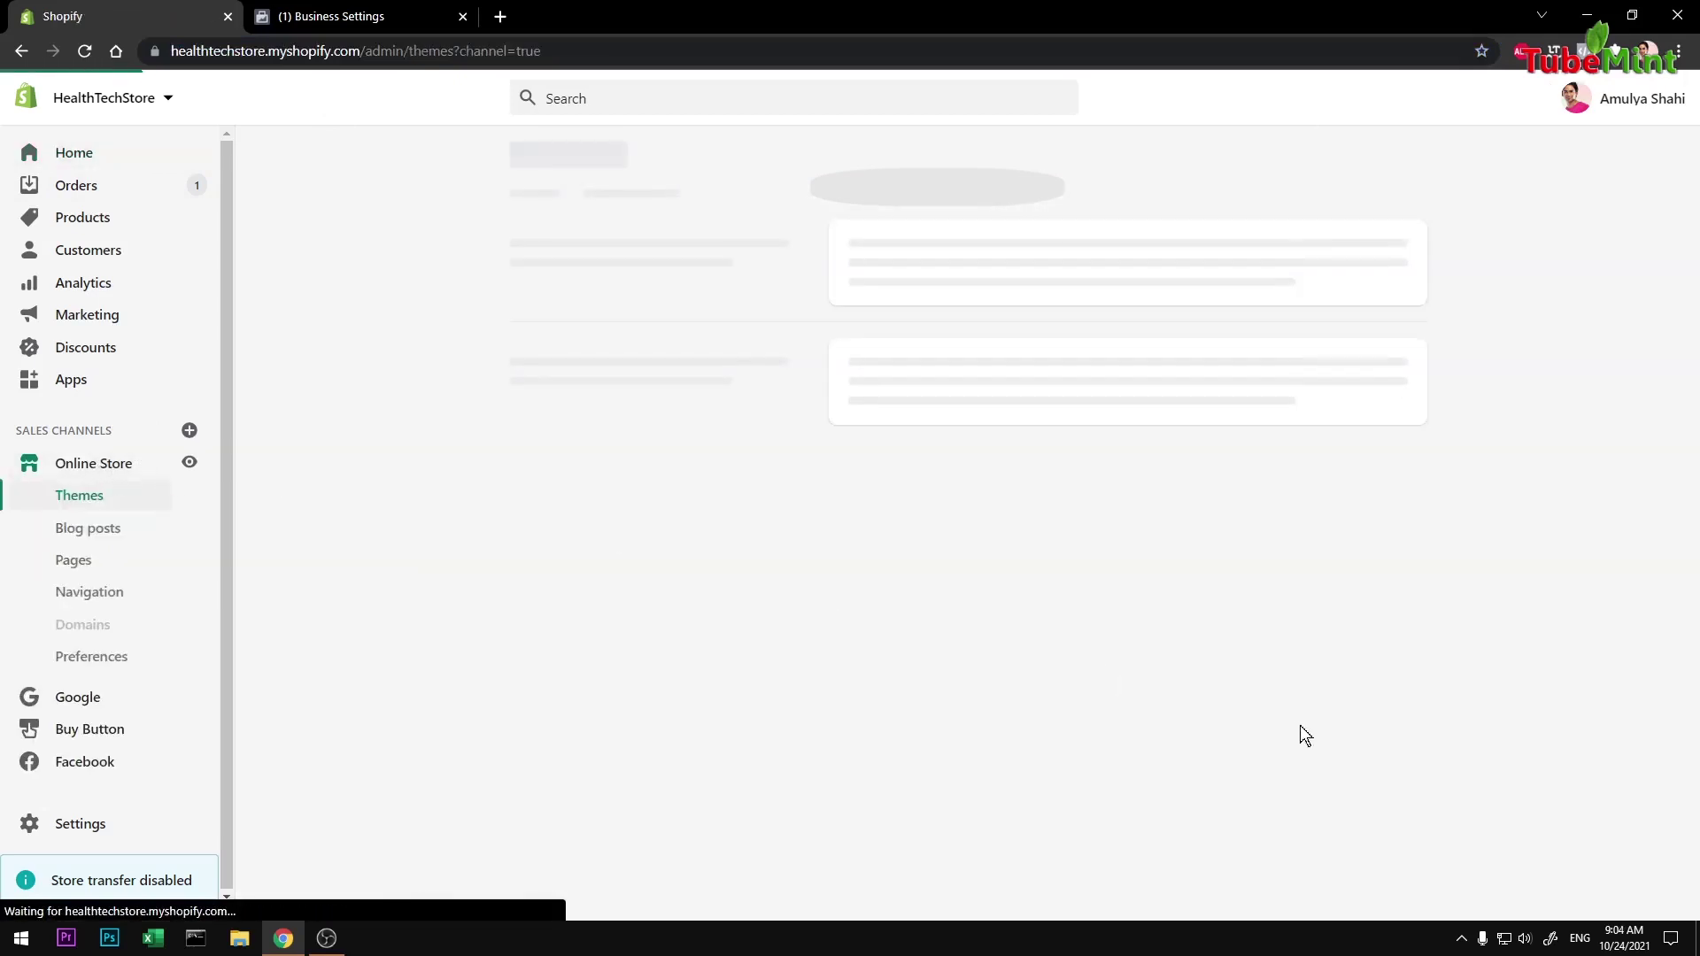
pyautogui.click(65, 503)
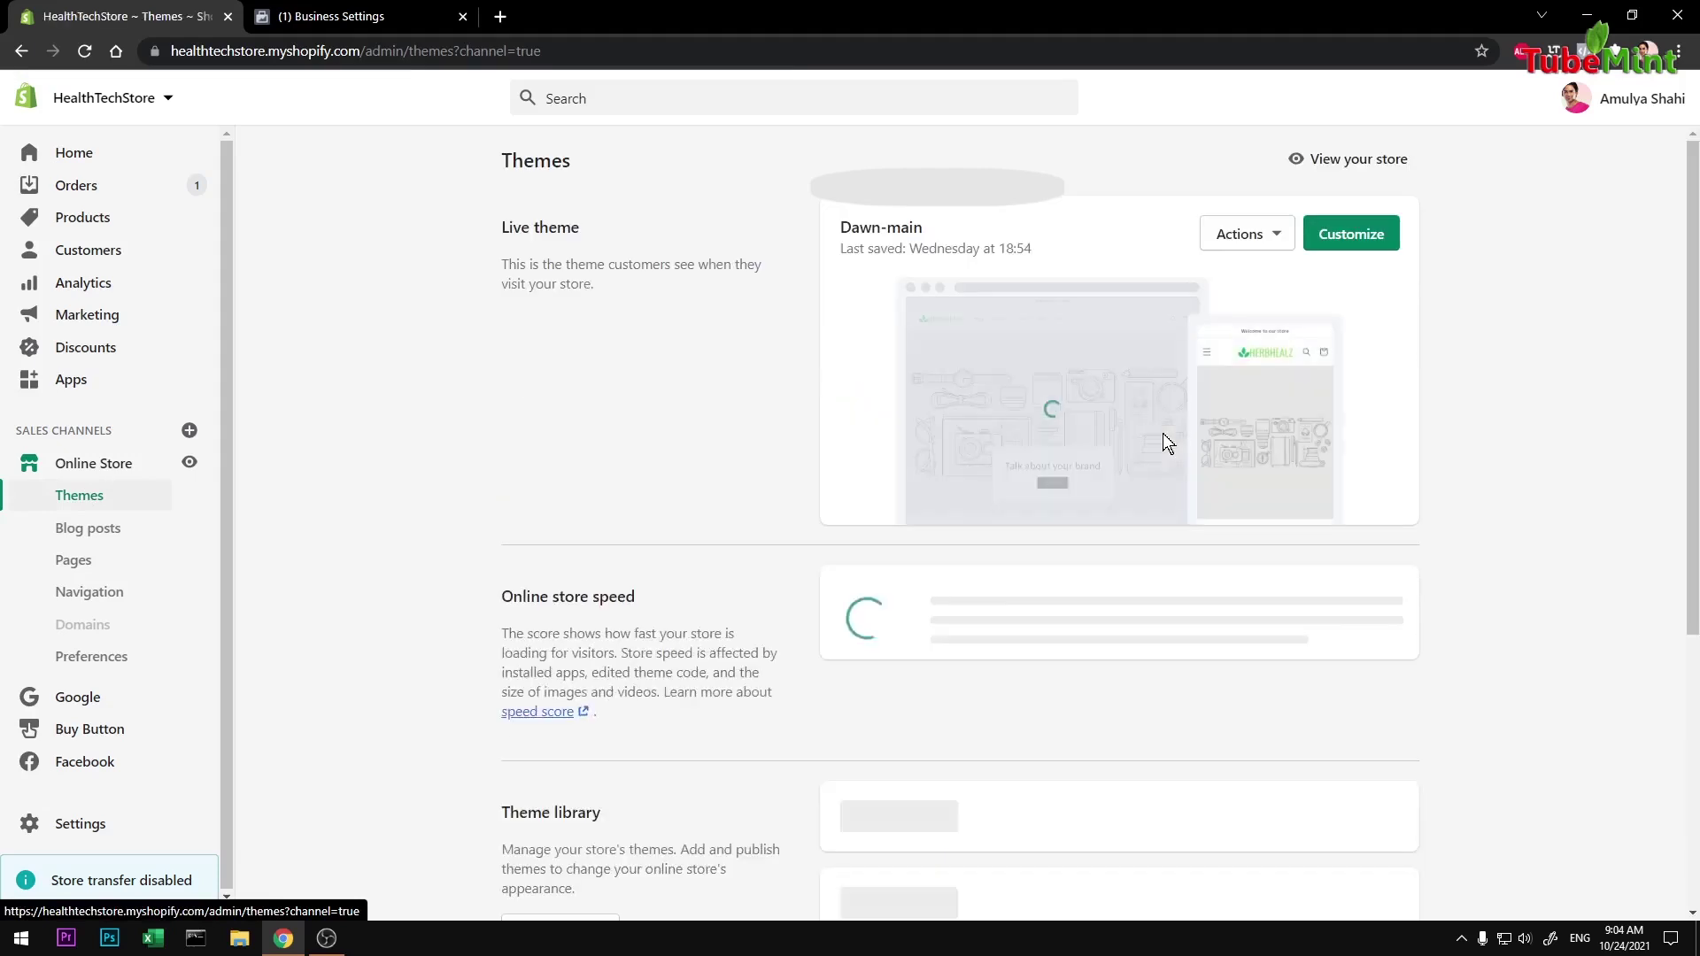
pyautogui.click(1264, 244)
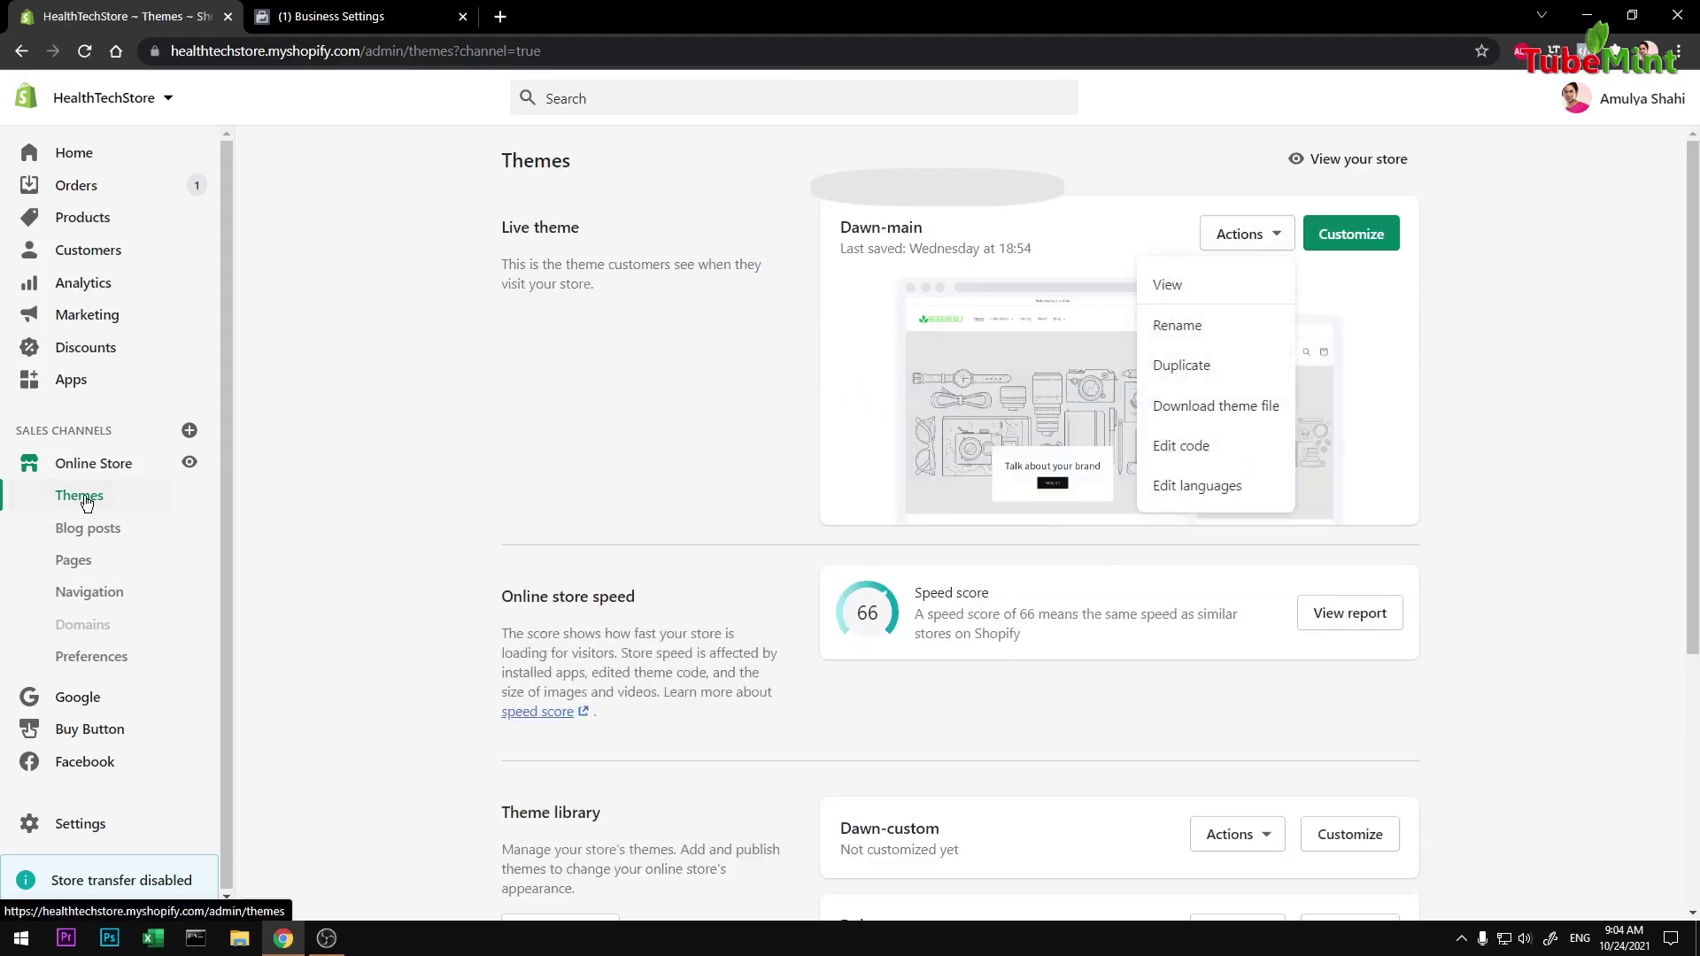
pyautogui.click(1181, 446)
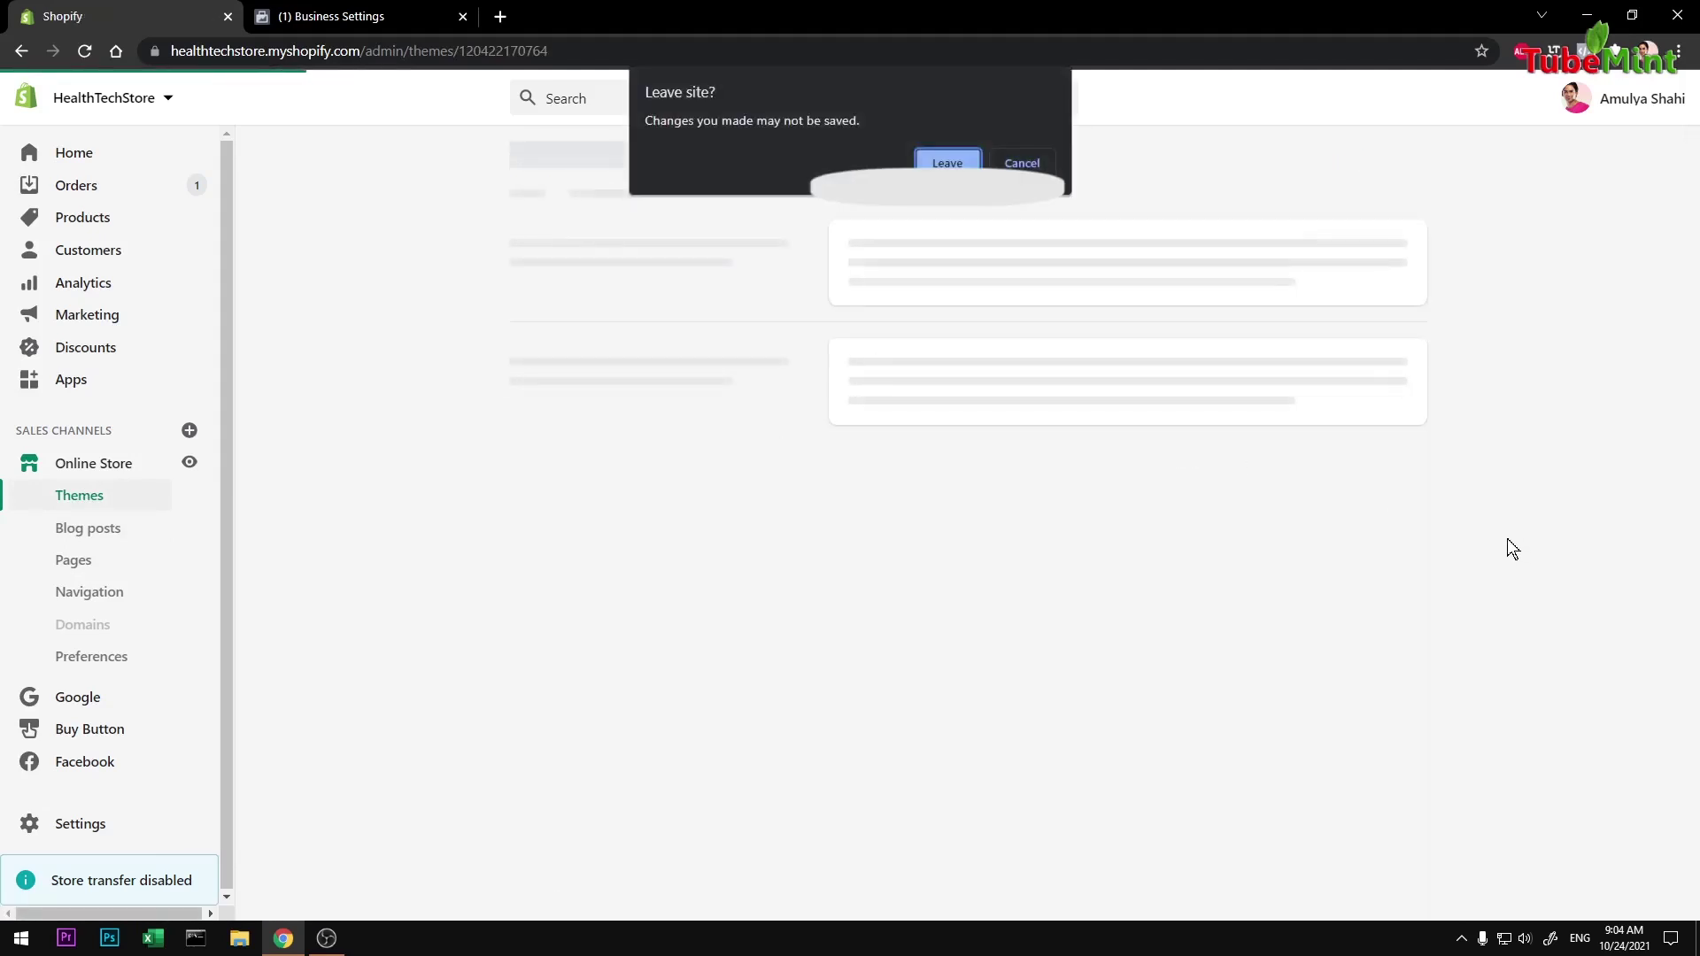
# Step: Open theme.liquid and insert blank lines after line 15 in the head
pyautogui.click(947, 163)
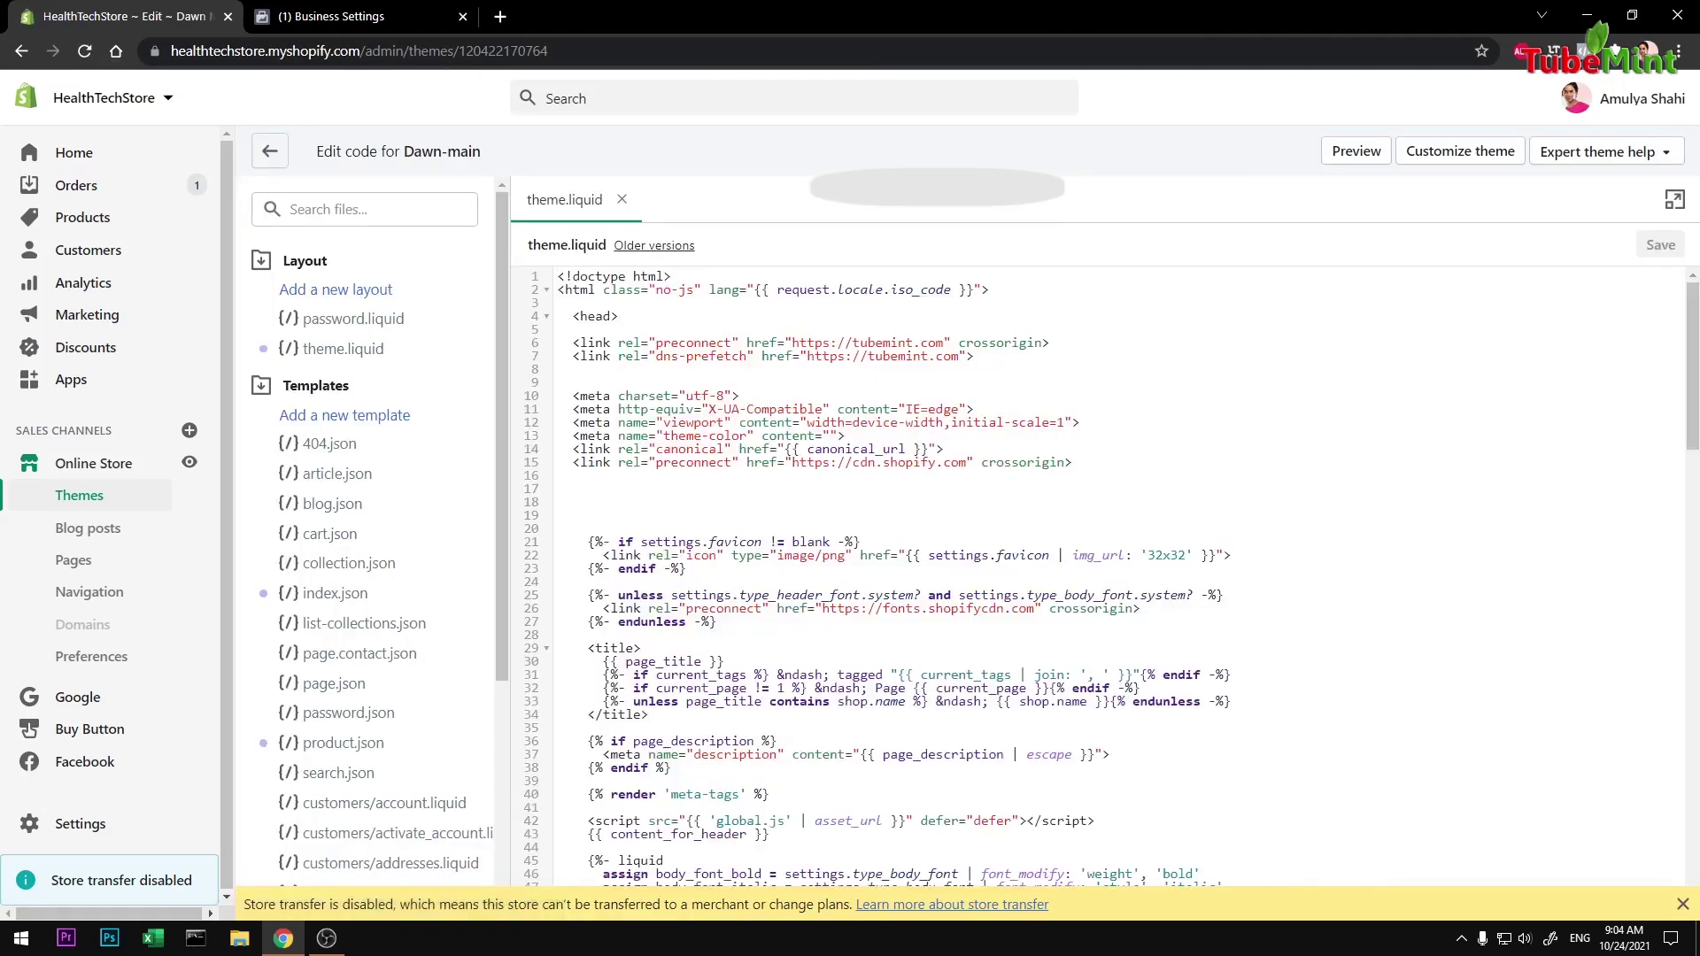
pyautogui.click(348, 350)
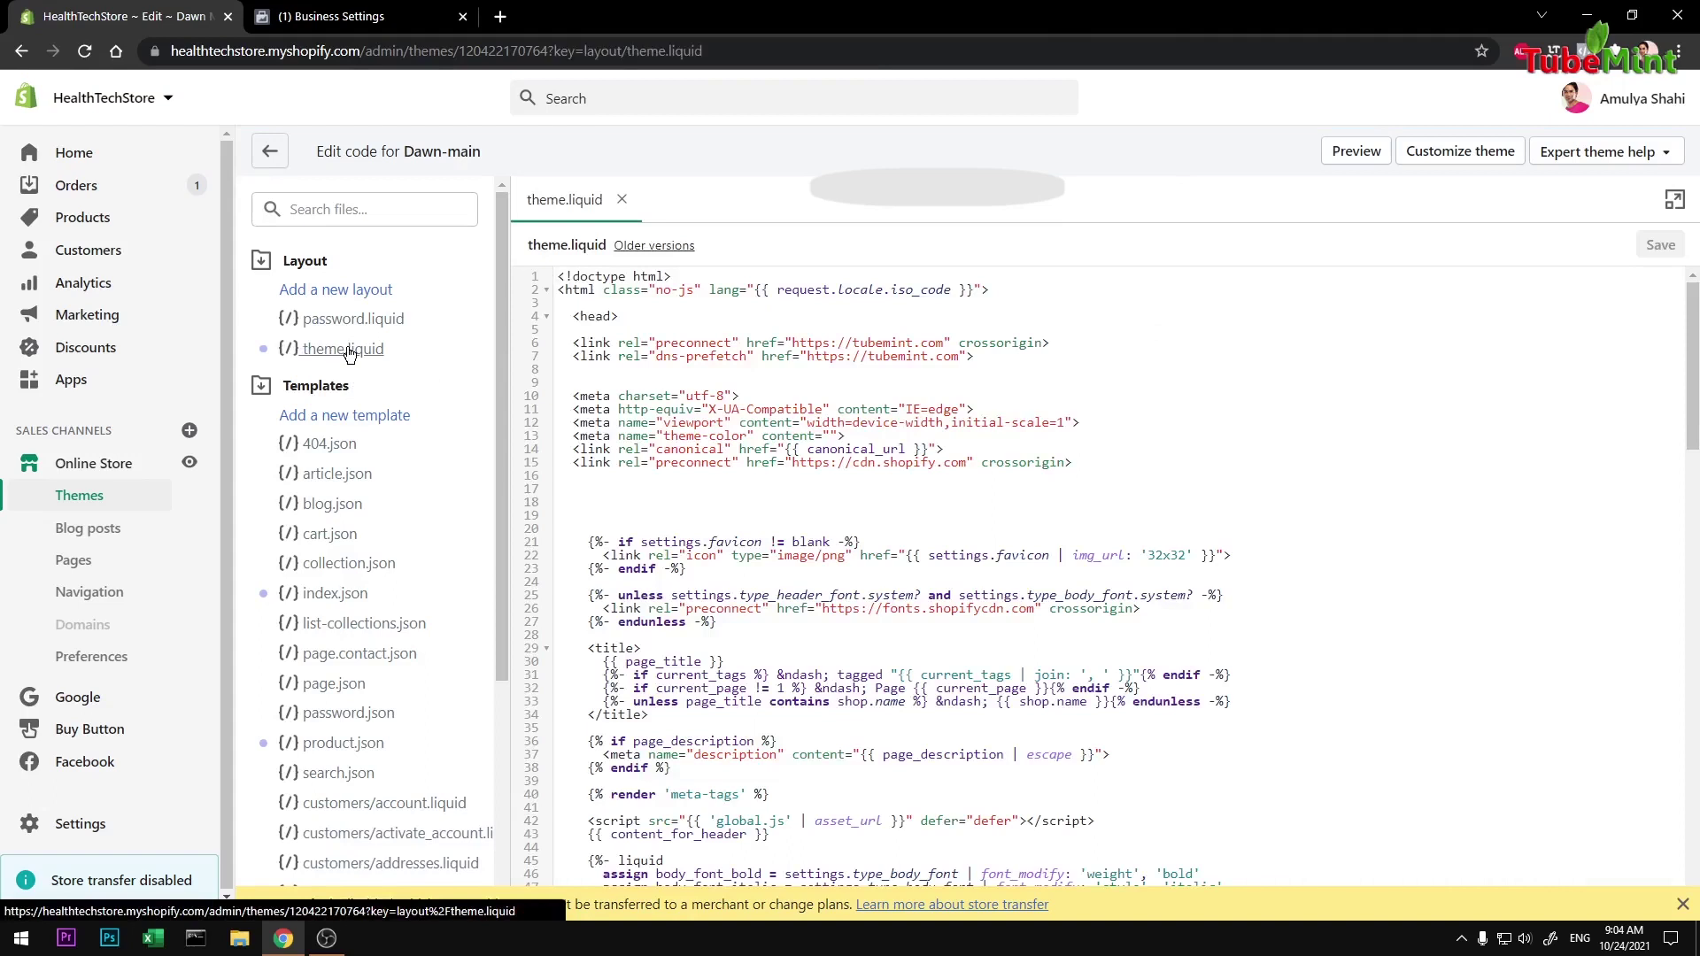
pyautogui.click(1072, 462)
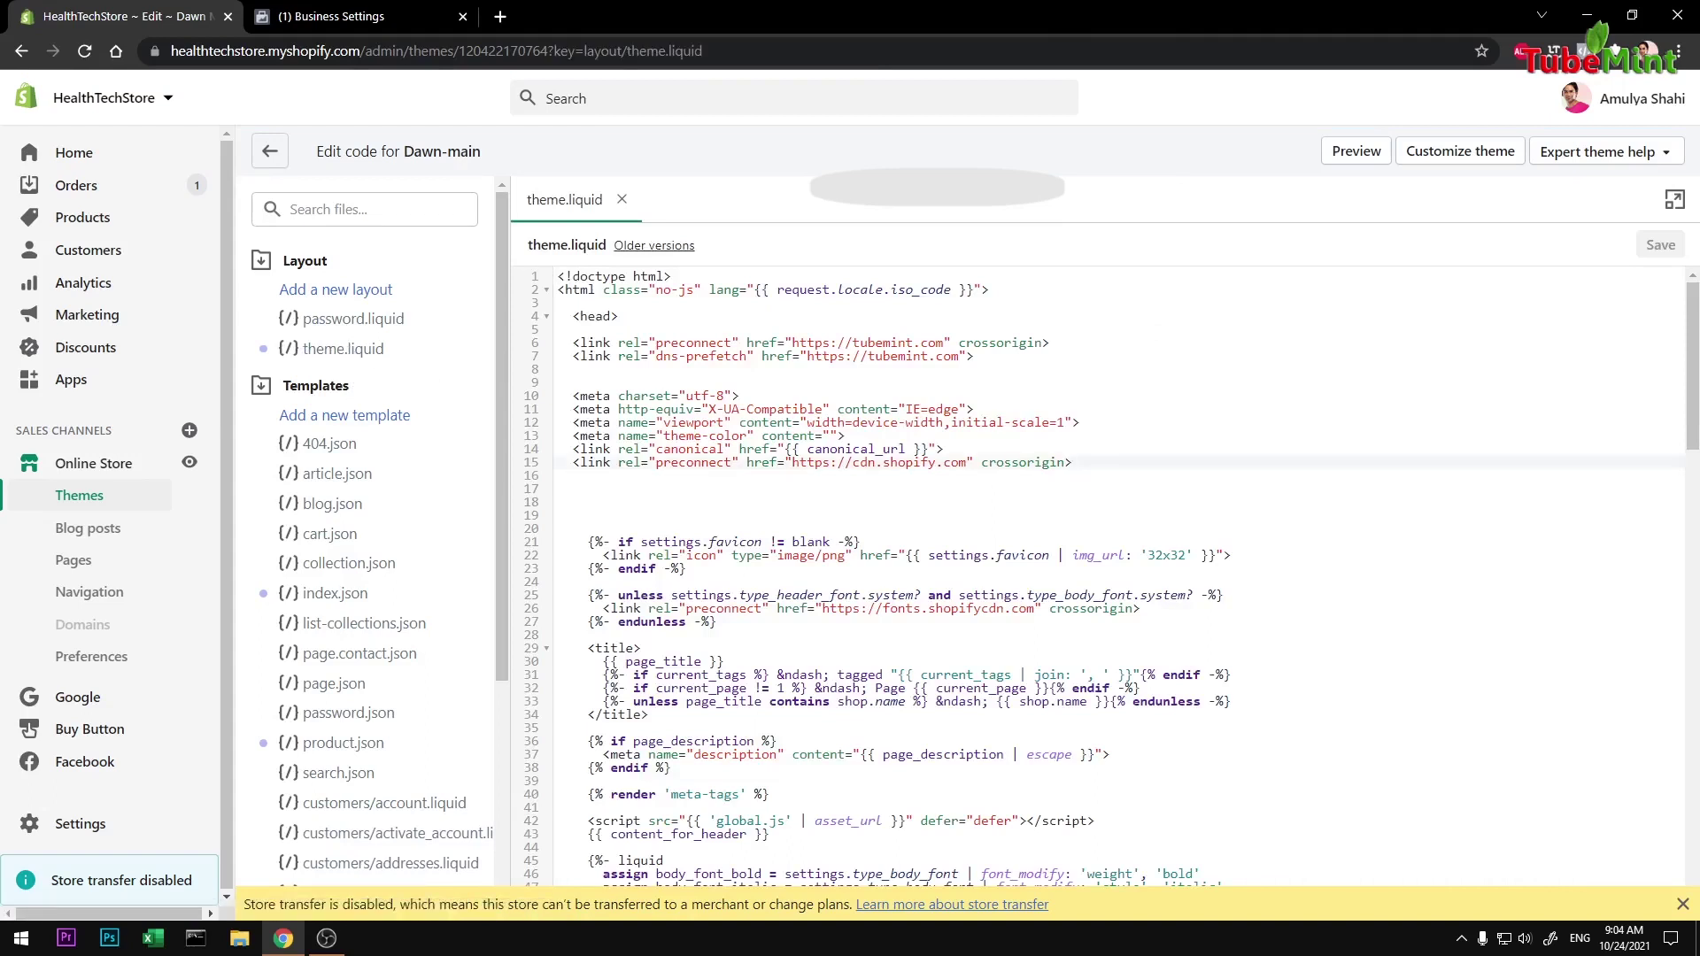
pyautogui.press('Return')
pyautogui.press('Return')
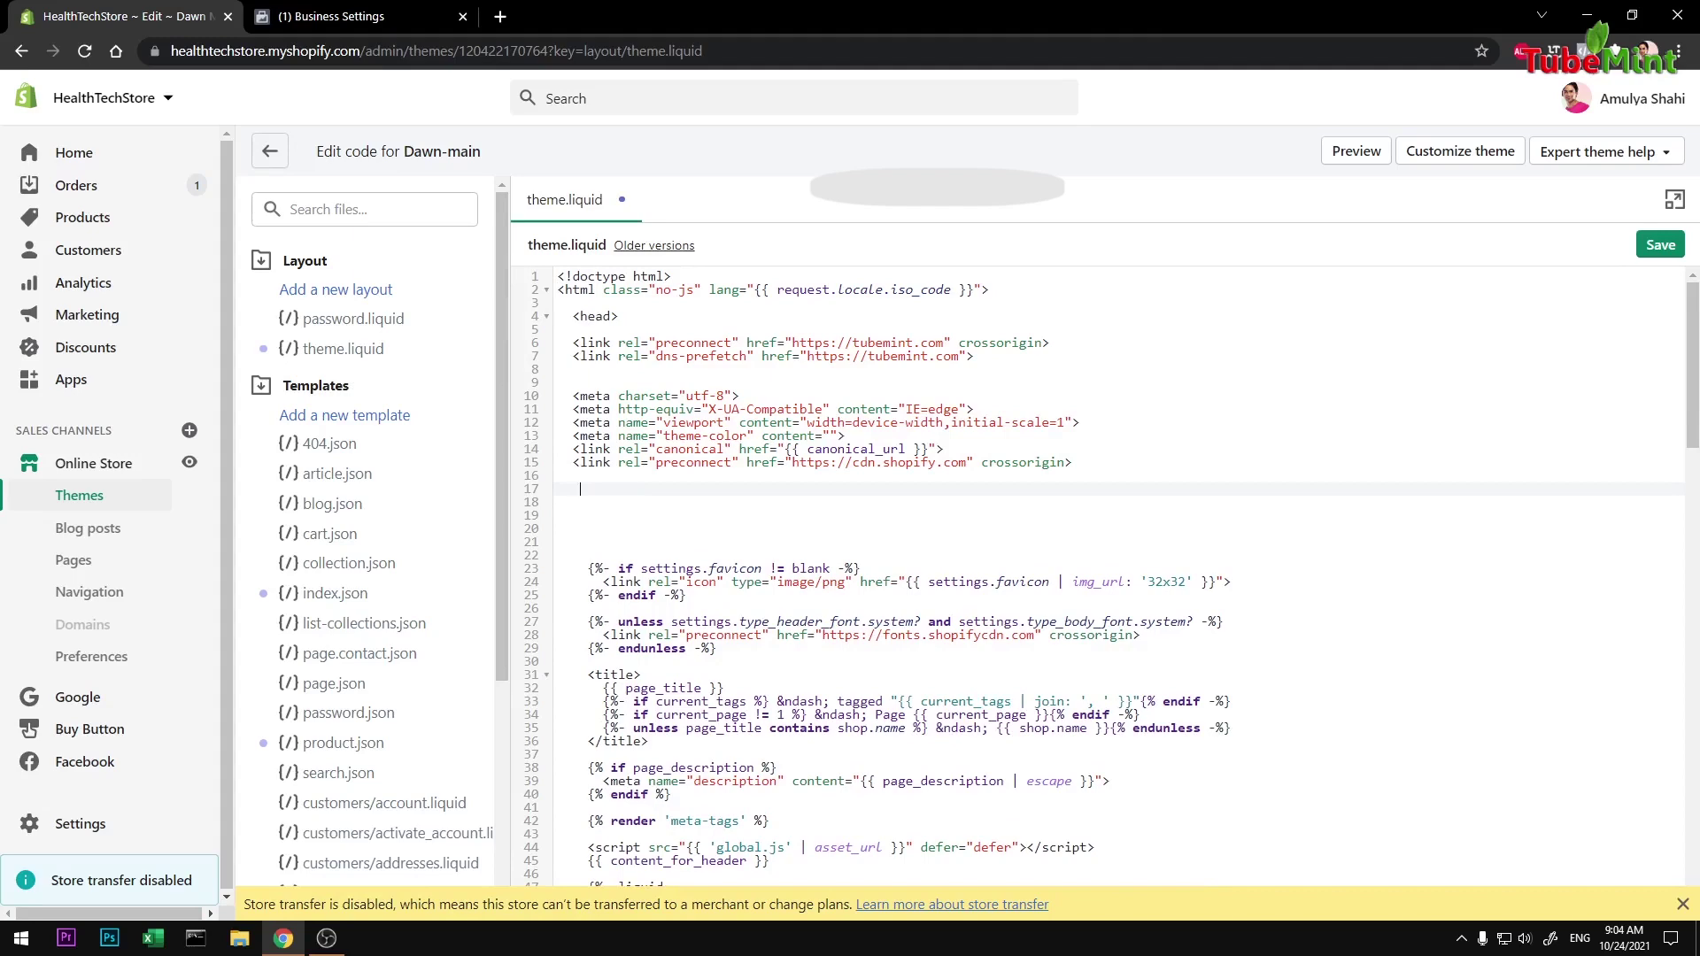
# Step: Copy the domain-verification meta-tag from the Facebook tab and return to the editor
pyautogui.hotkey('ctrl', 'Tab')
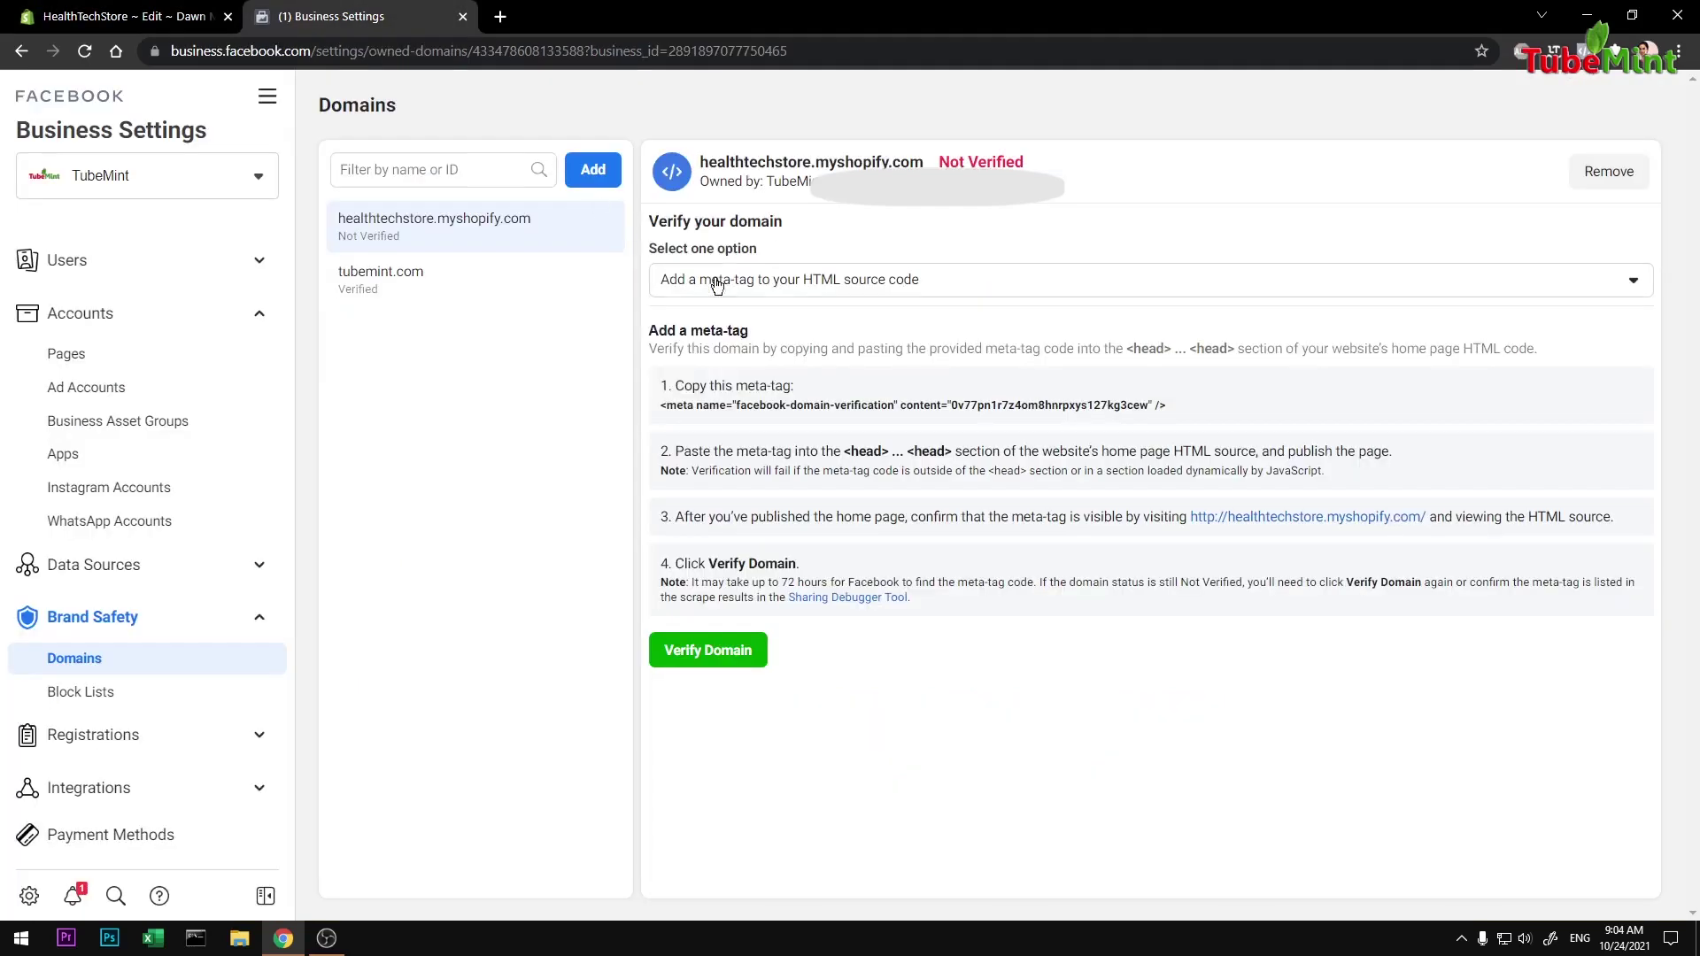
pyautogui.click(810, 407)
pyautogui.hotkey('ctrl', 'Tab')
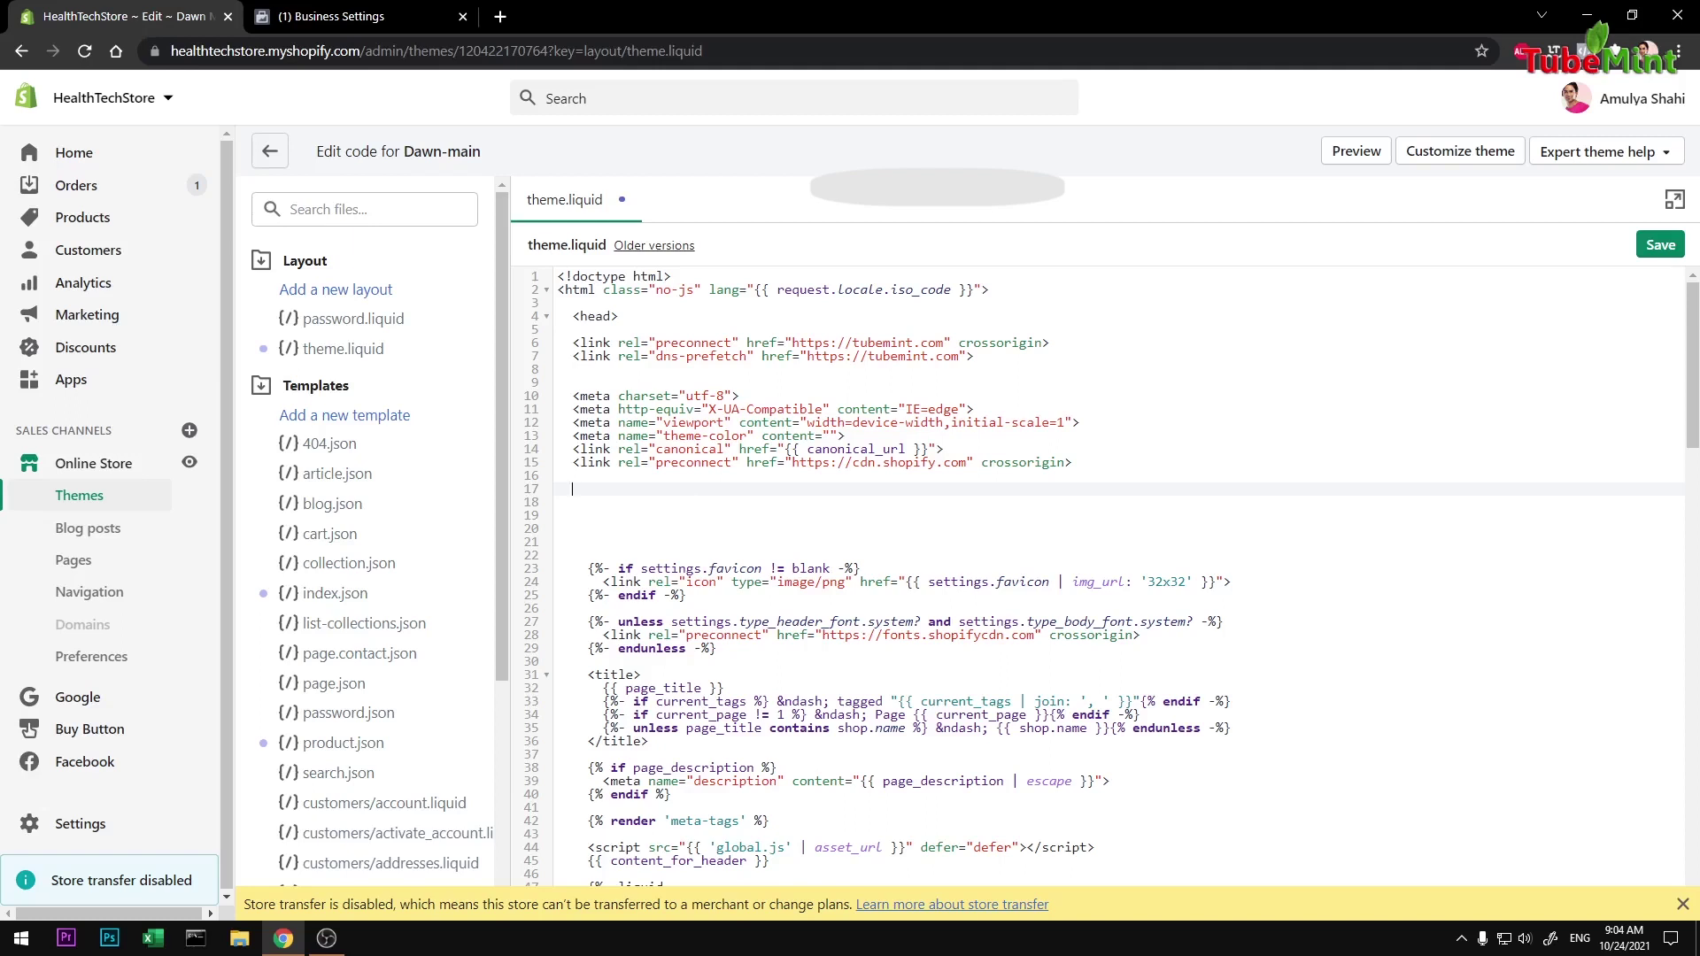
# Step: Paste the facebook-domain-verification meta-tag on line 17 of theme.liquid and save
pyautogui.hotkey('ctrl', 'v')
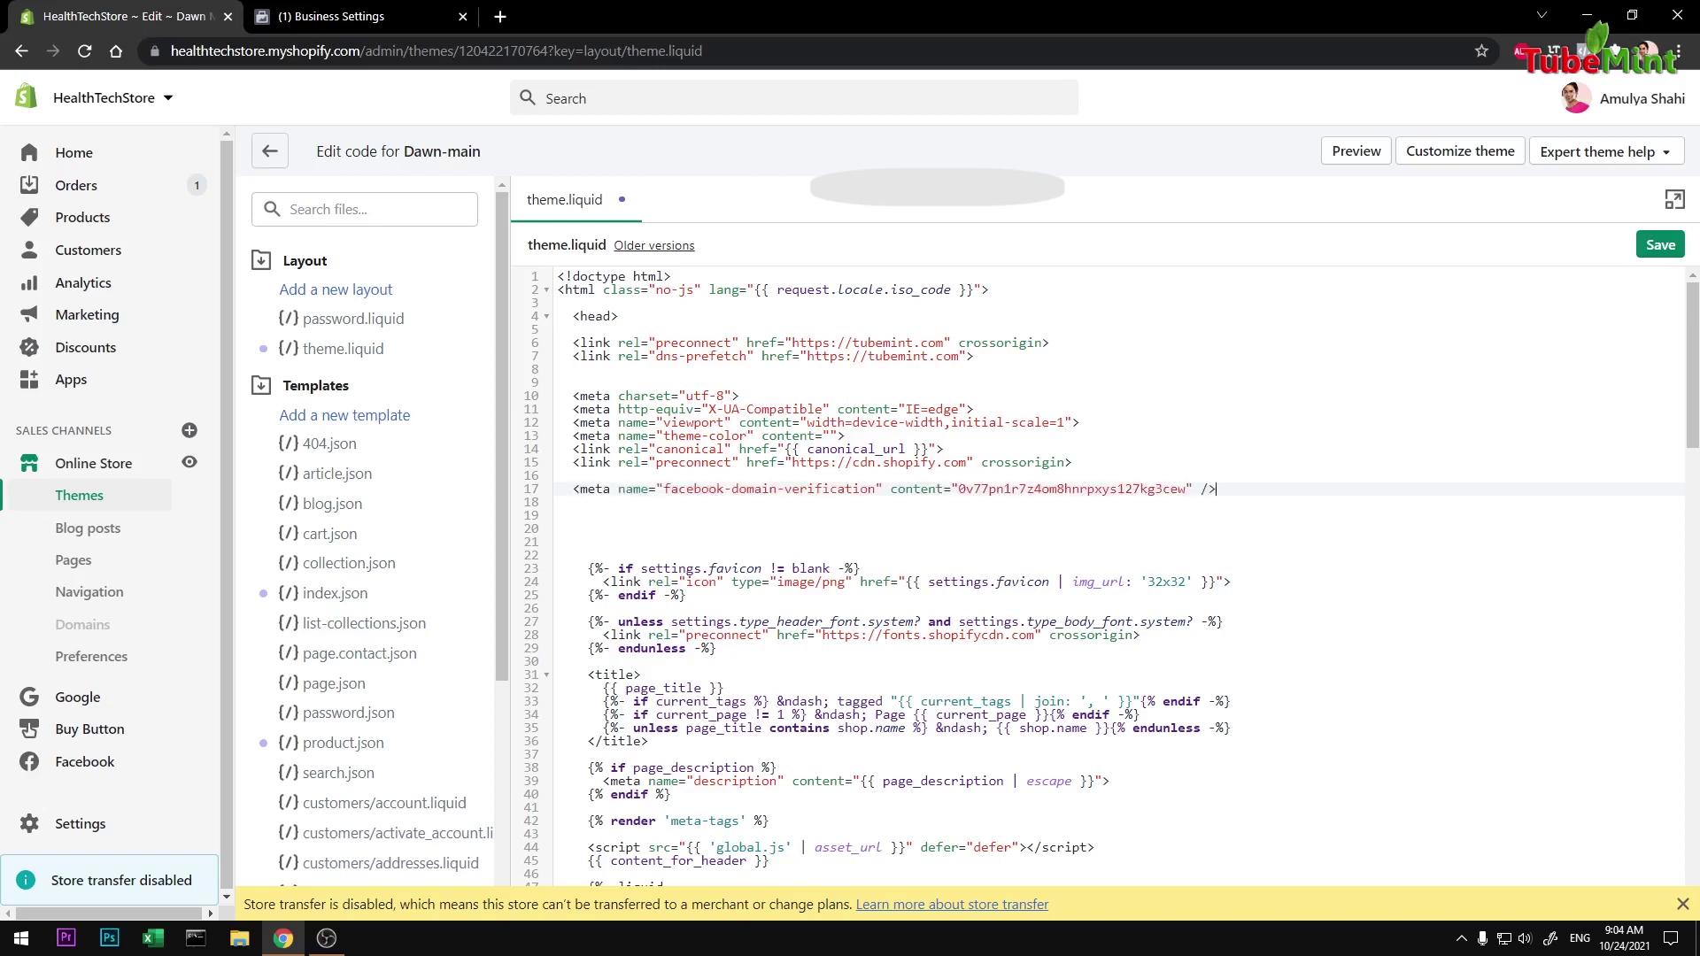
pyautogui.click(1661, 246)
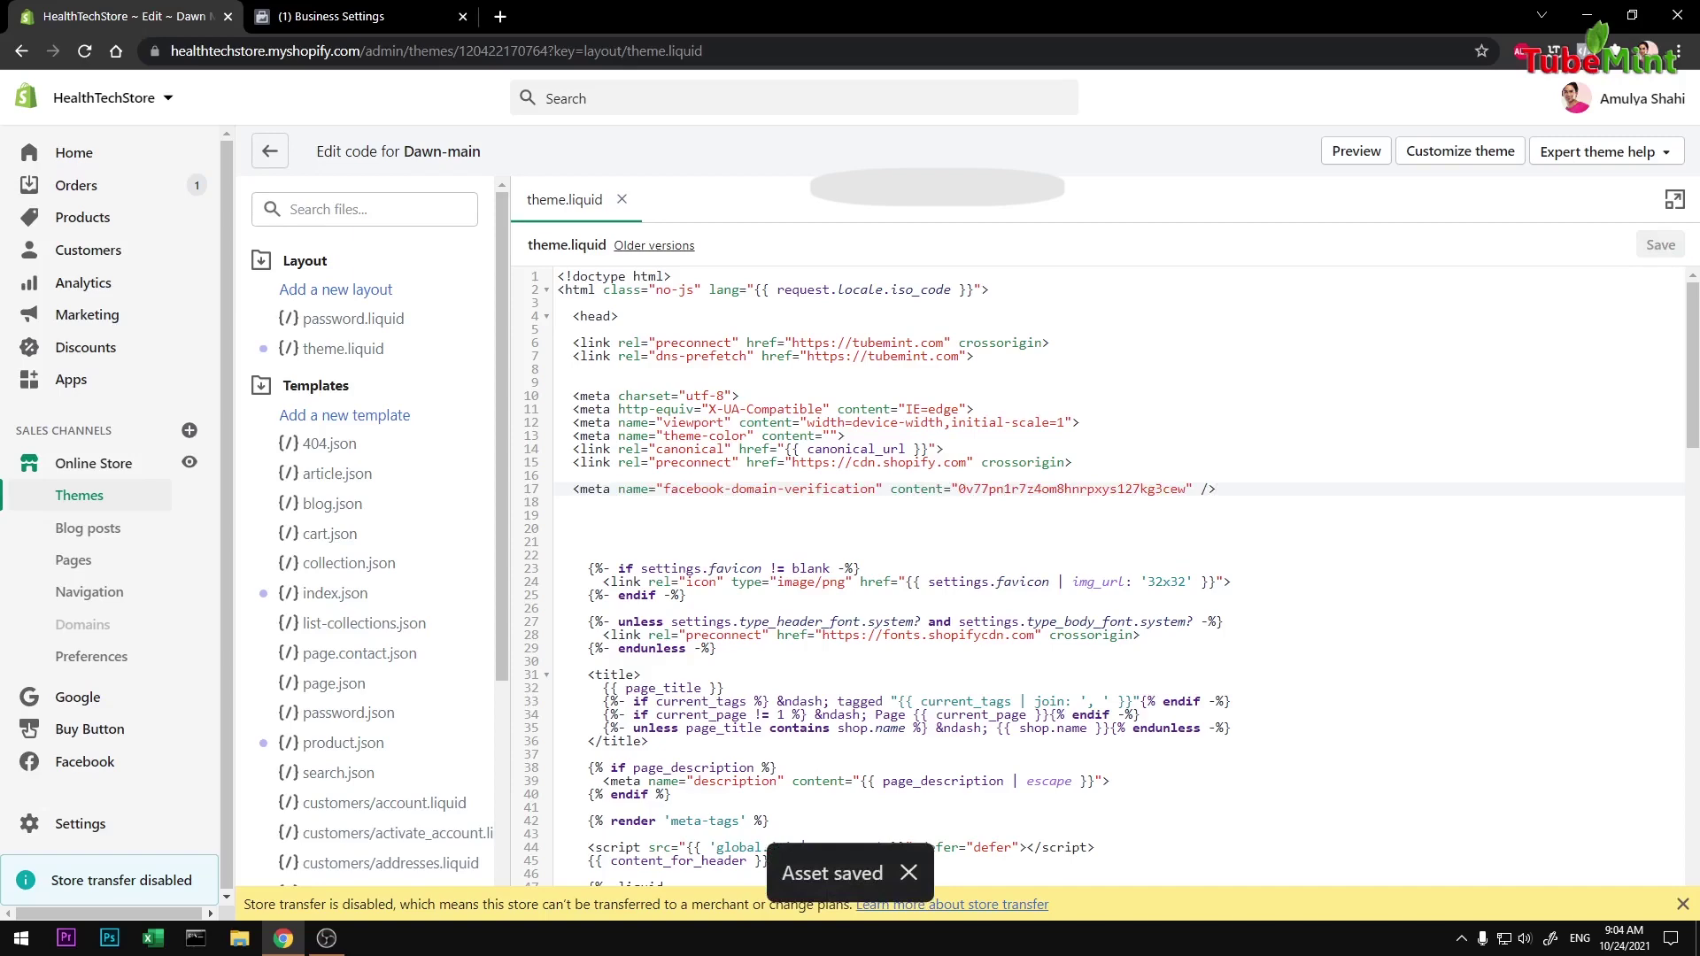
pyautogui.click(392, 11)
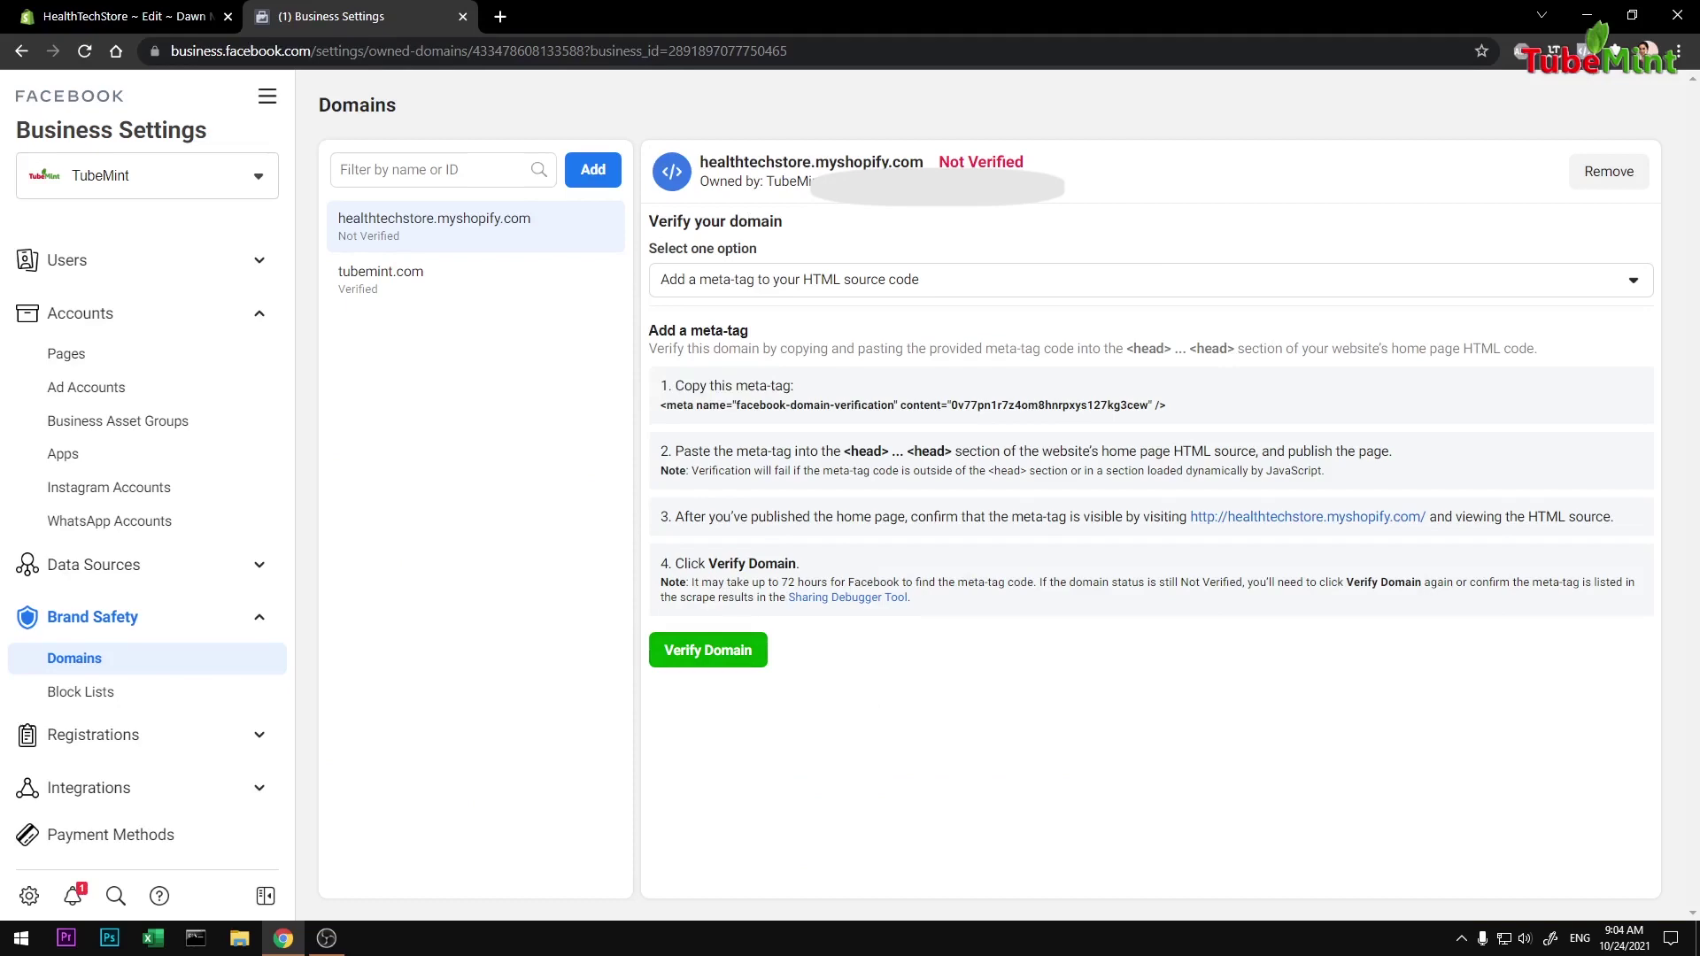
# Step: Check the pasted head code in theme.liquid, then verify healthtechstore.myshopify.com in Facebook
pyautogui.click(124, 16)
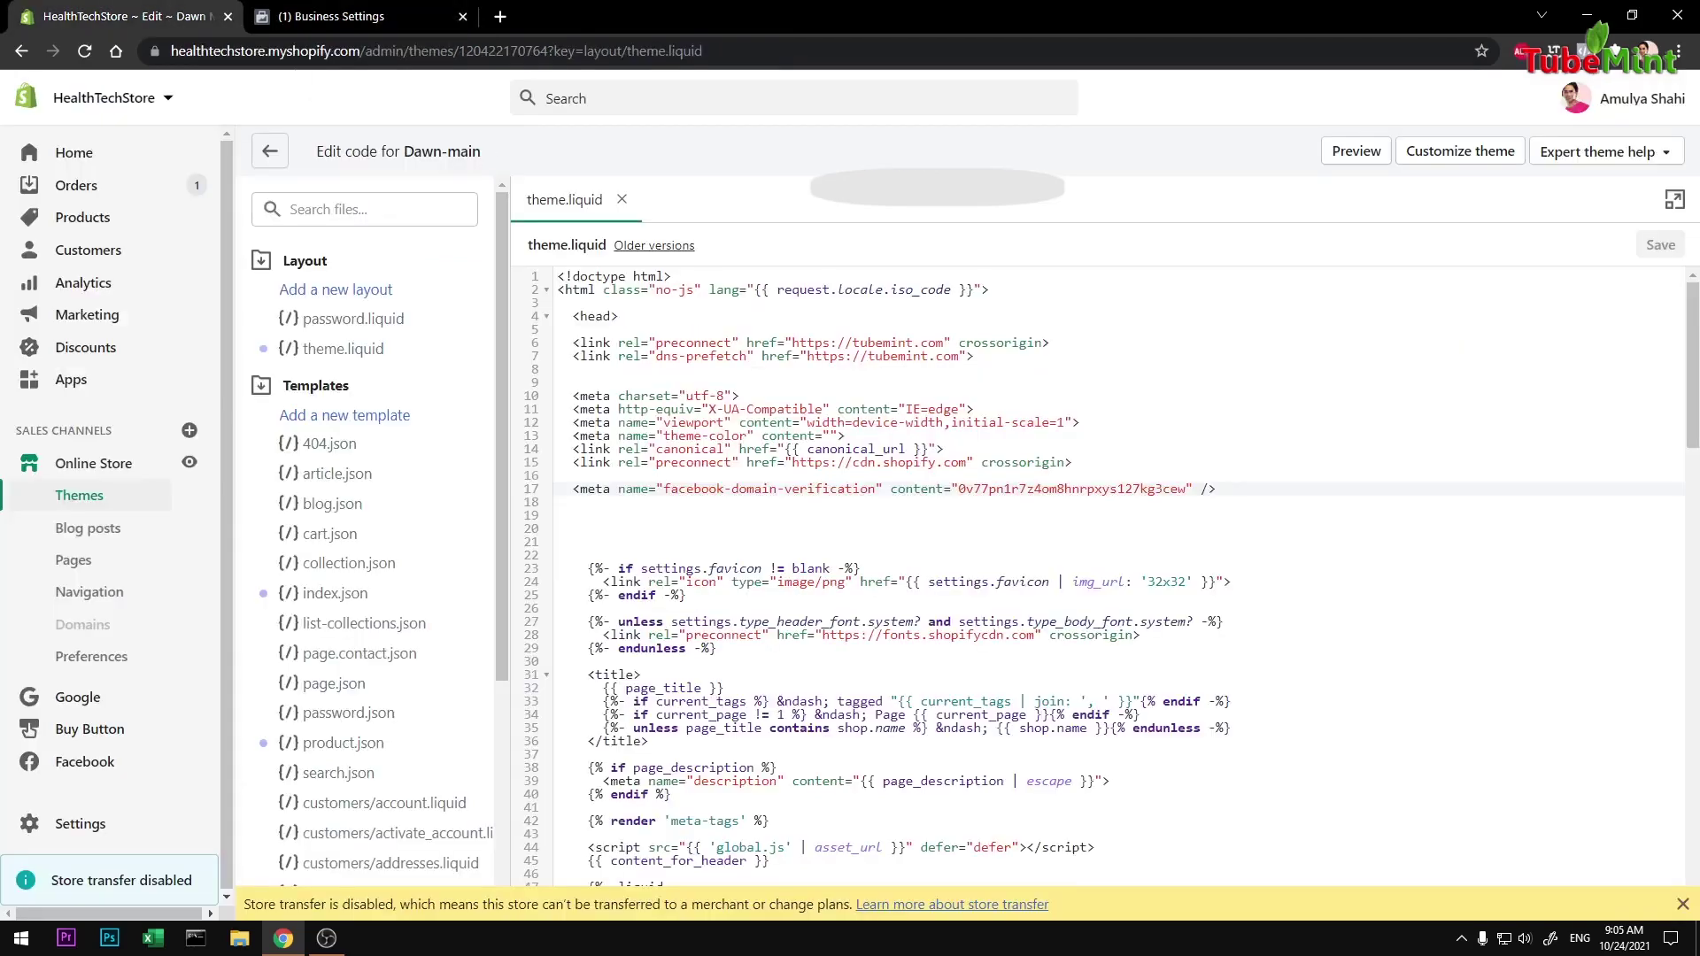
pyautogui.moveTo(558, 303); pyautogui.dragTo(724, 688)
pyautogui.click(363, 16)
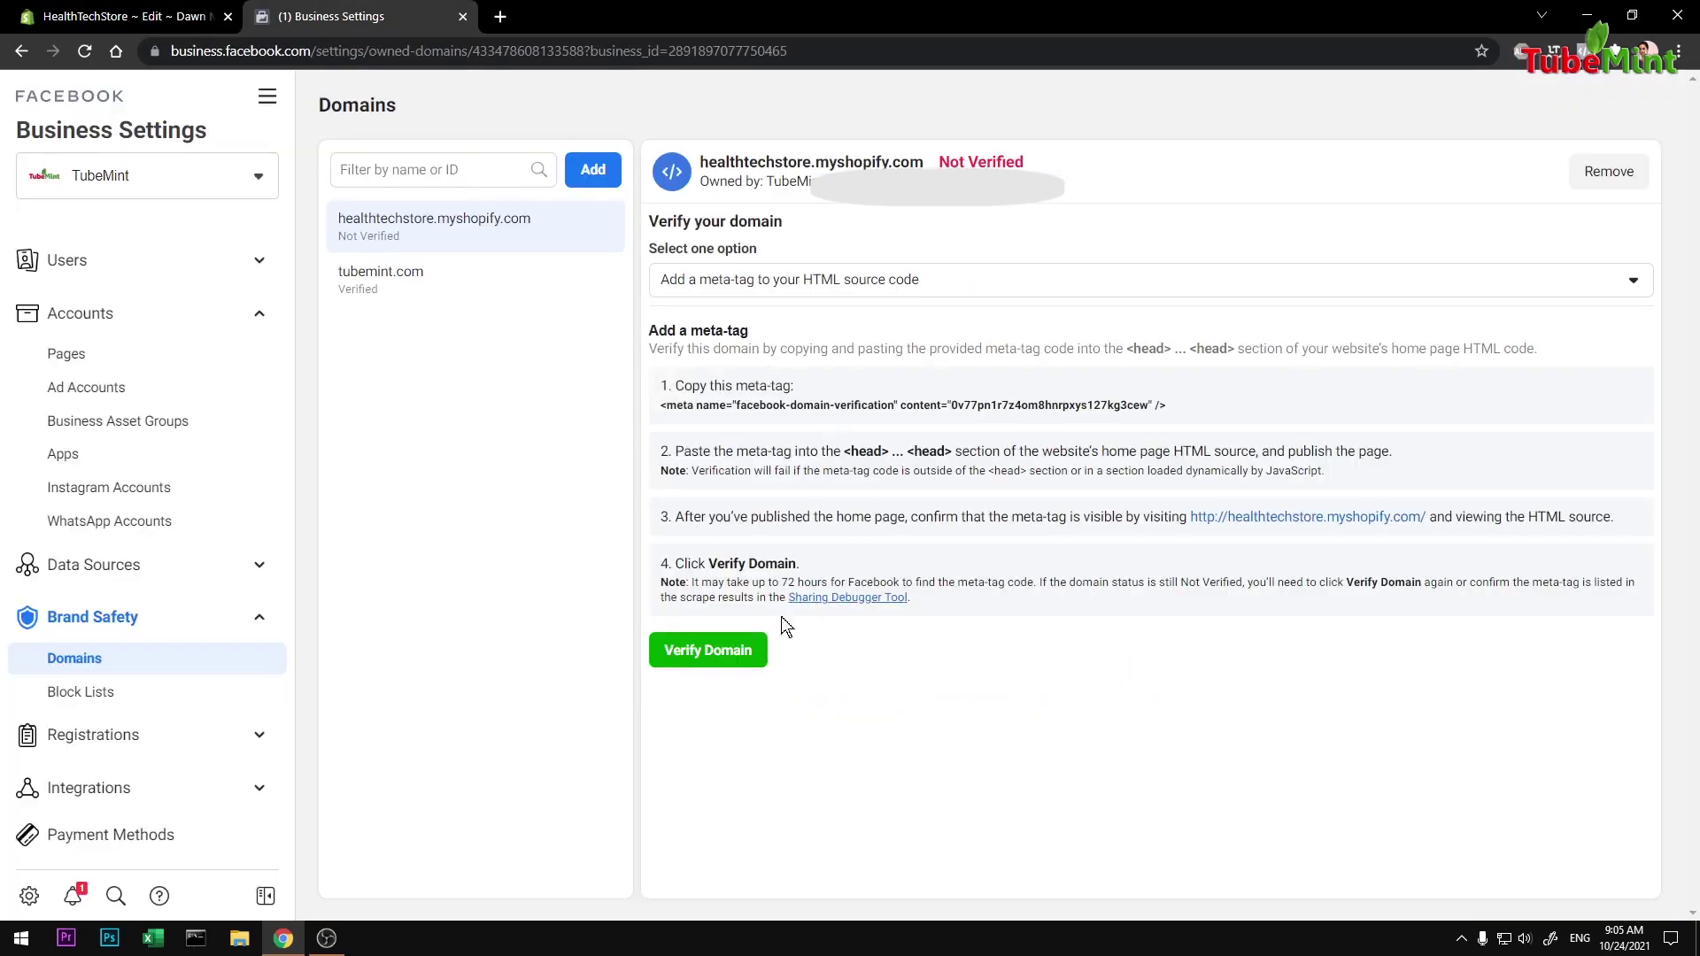
pyautogui.click(734, 660)
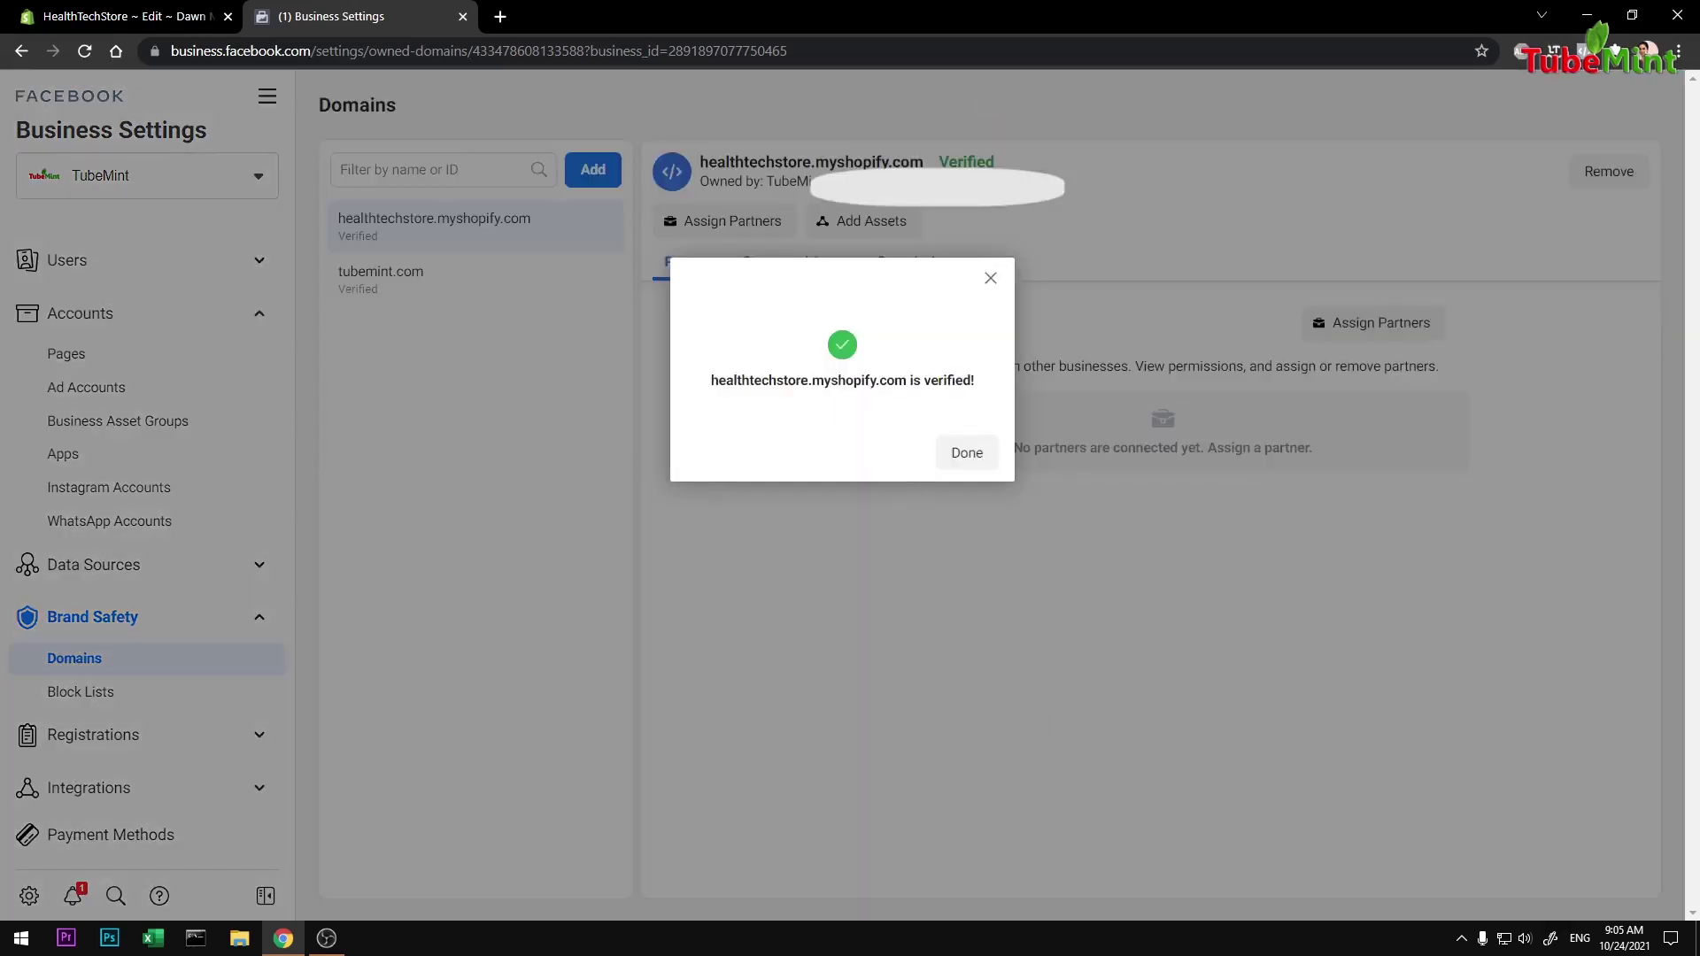
# Step: Close the verification success message to view the domain's Partners section
pyautogui.click(965, 453)
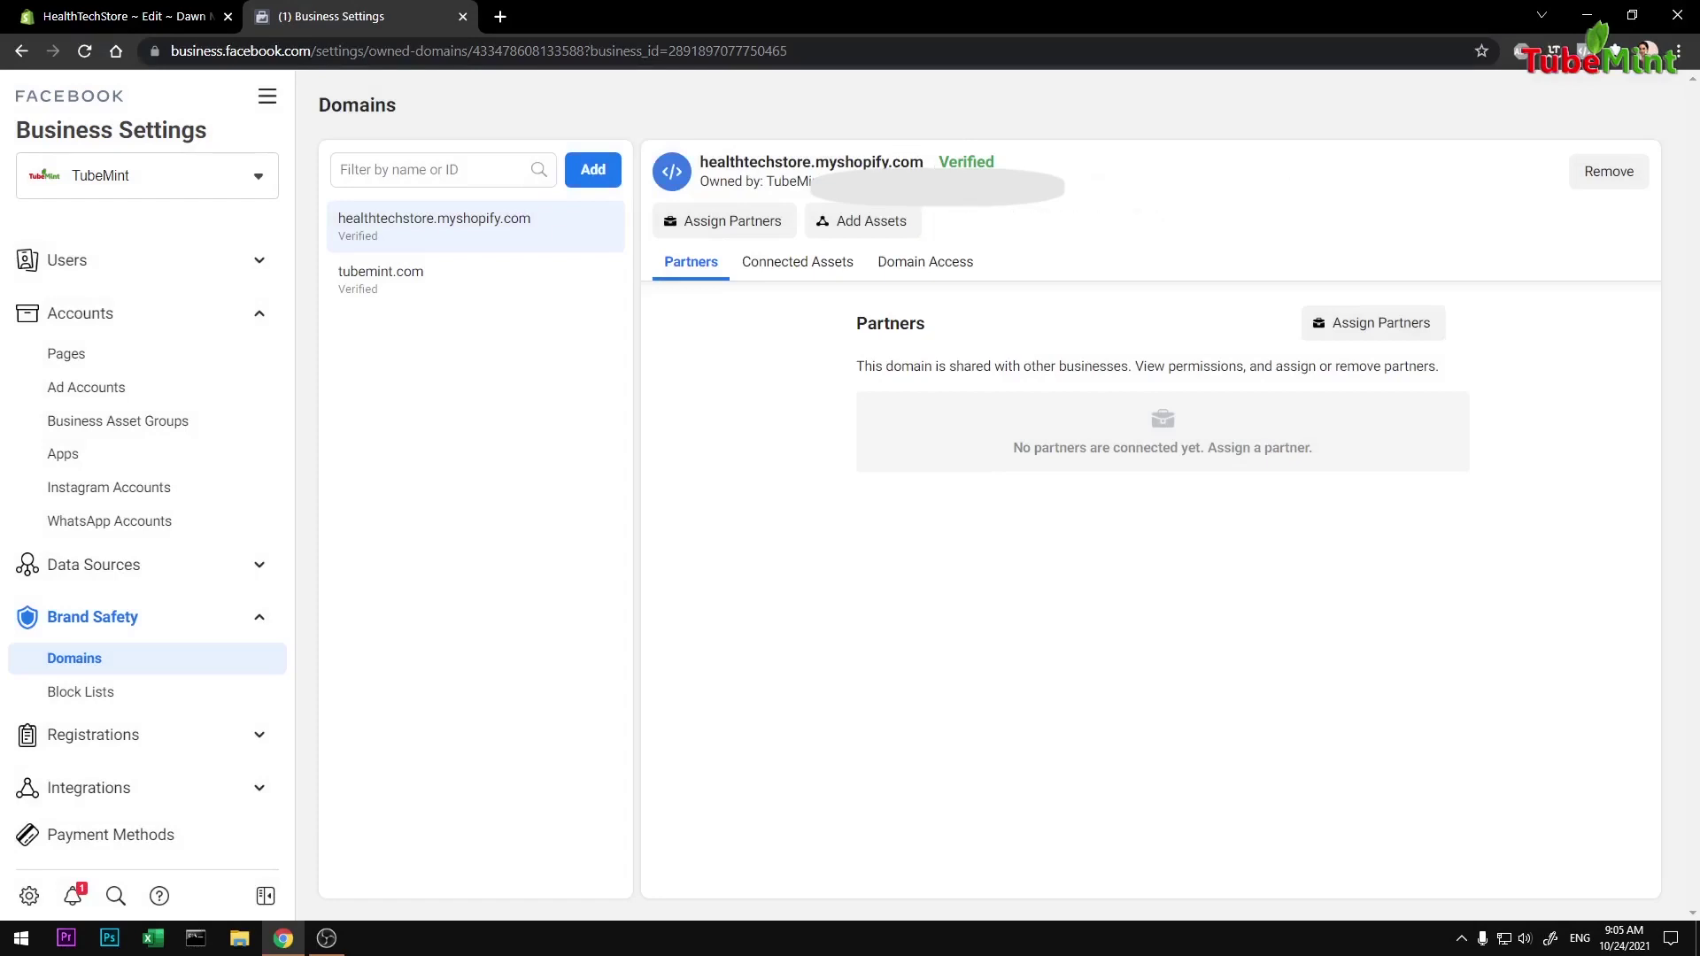